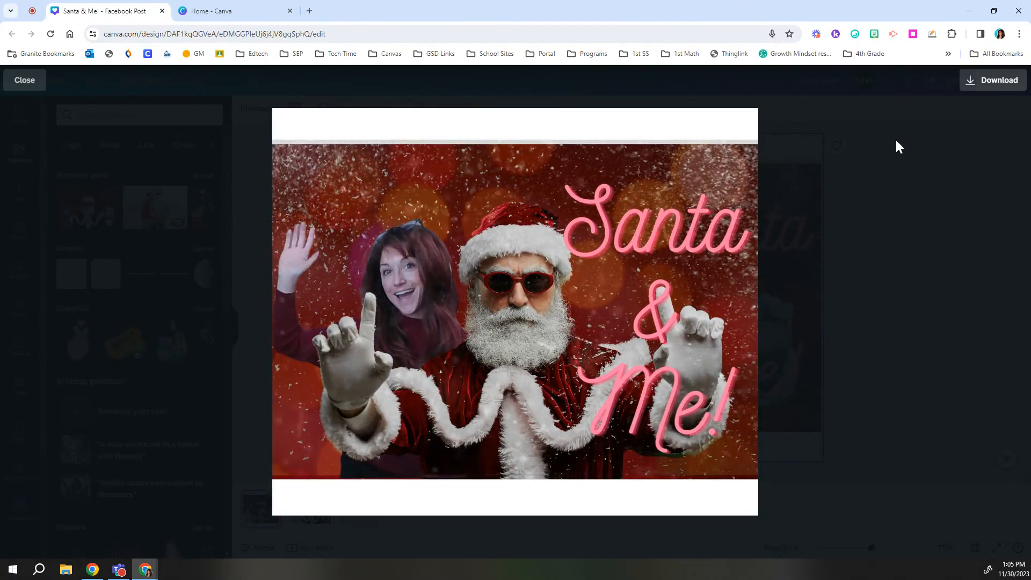
Step: Close the finished design's preview and create a blank Facebook Post (Landscape) design from the home page
left_click(23, 85)
left_click(251, 11)
mouse_move(429, 338)
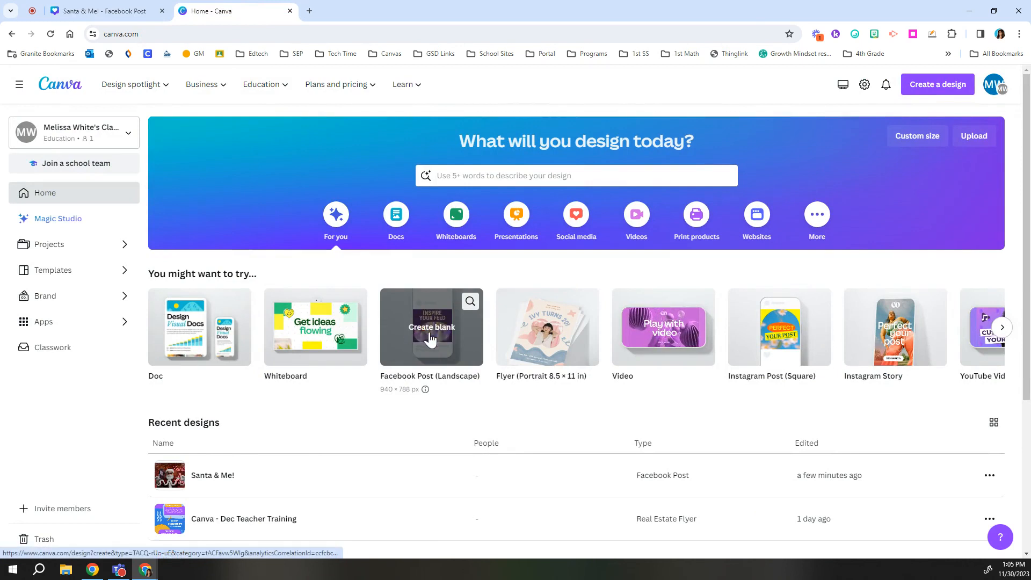
left_click(431, 336)
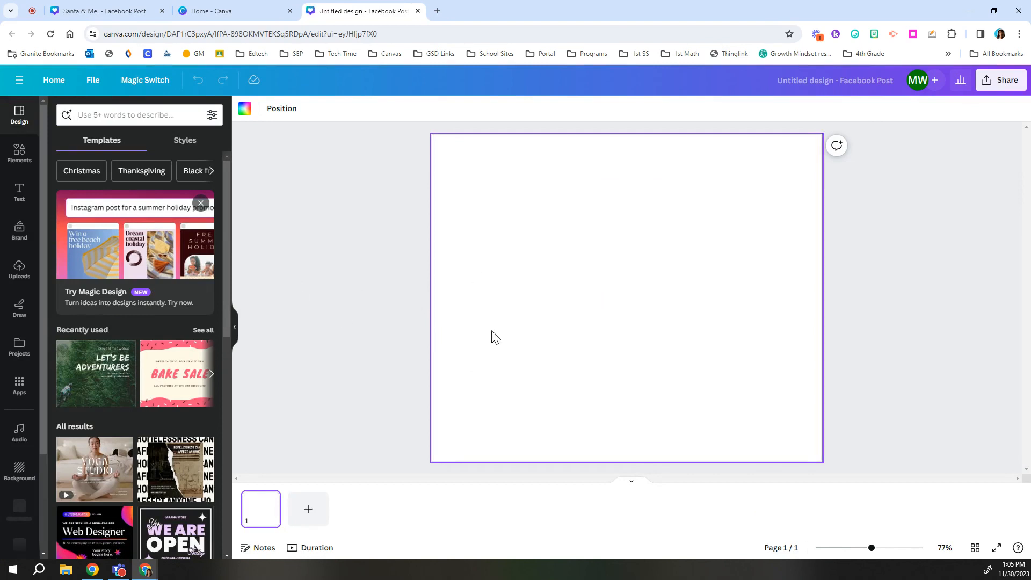
Step: Search the elements for "cool santa" and show all matching photos
left_click(18, 160)
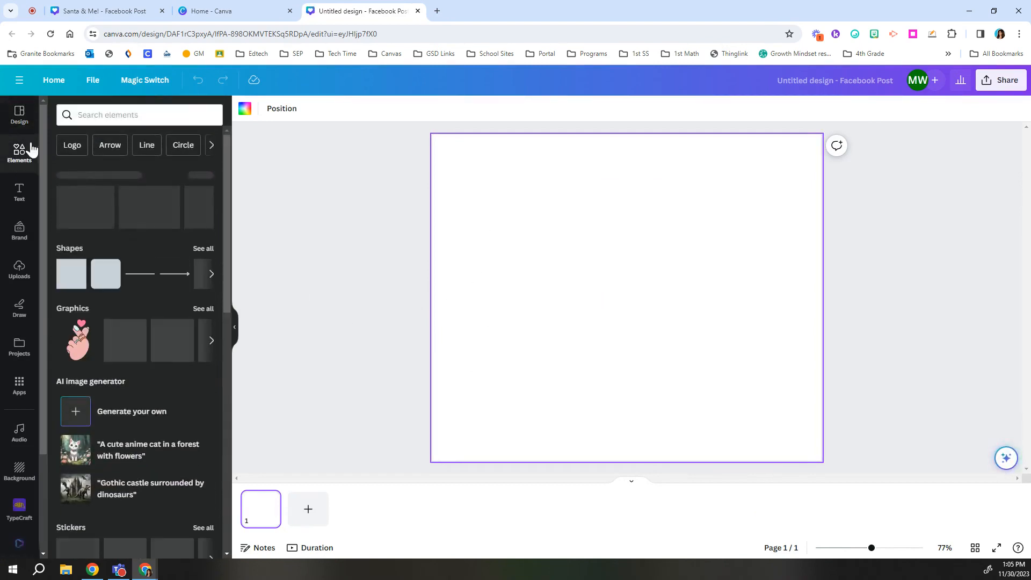
left_click(150, 114)
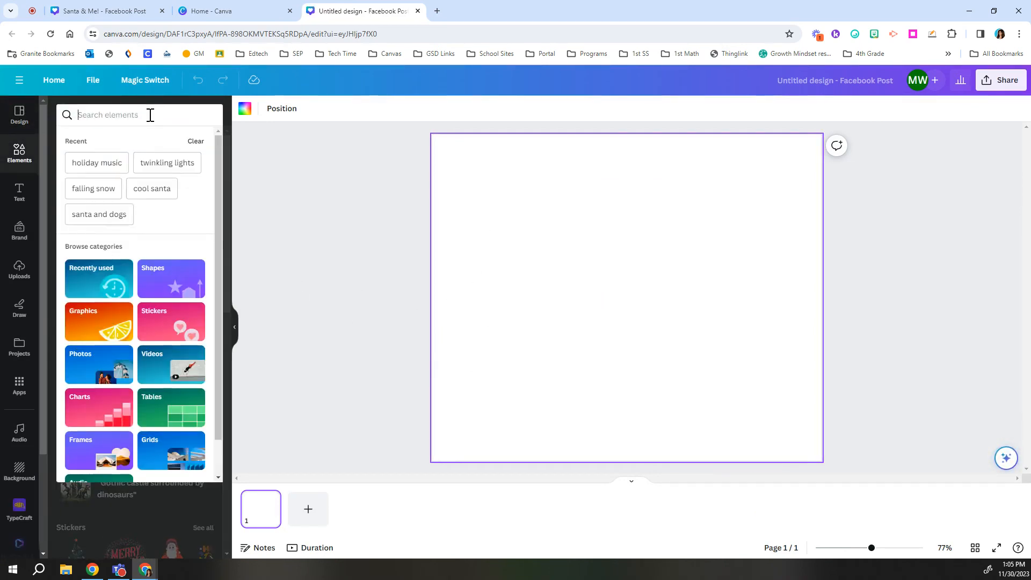
type("cool")
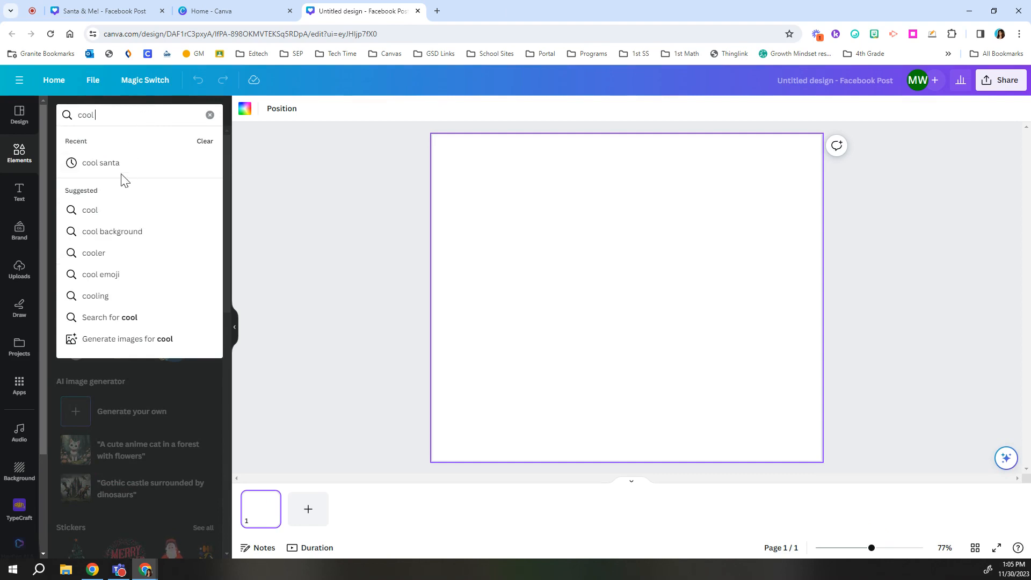
left_click(121, 167)
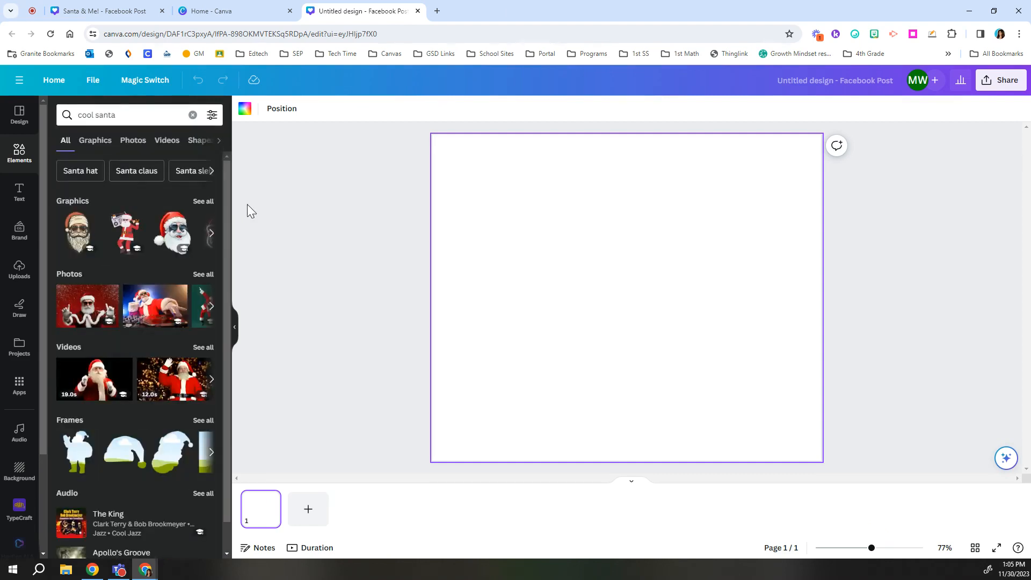
left_click(203, 276)
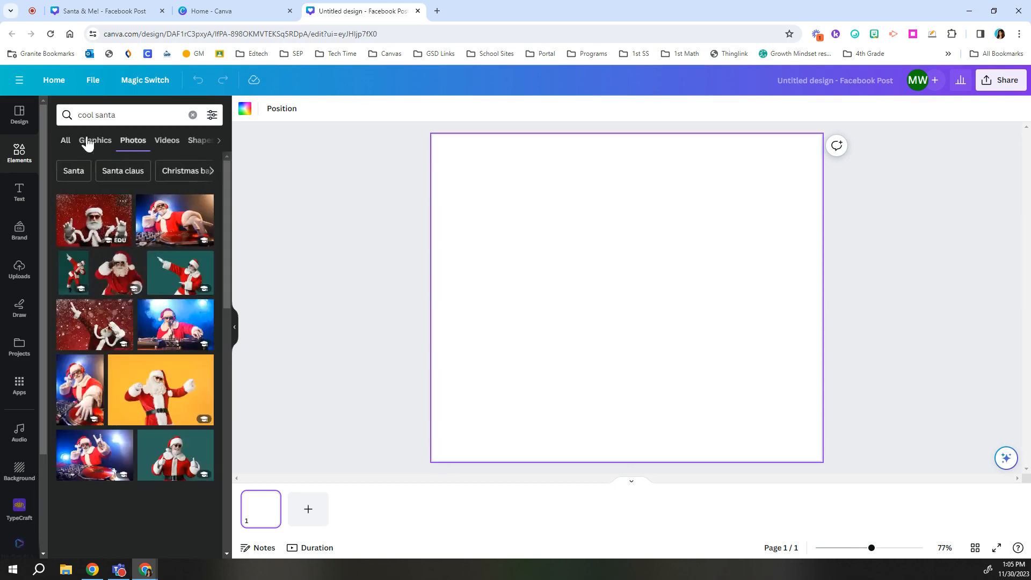
Step: Add the photo of Santa in sunglasses with raised fingers on red and enlarge it to the full page width
left_click(67, 231)
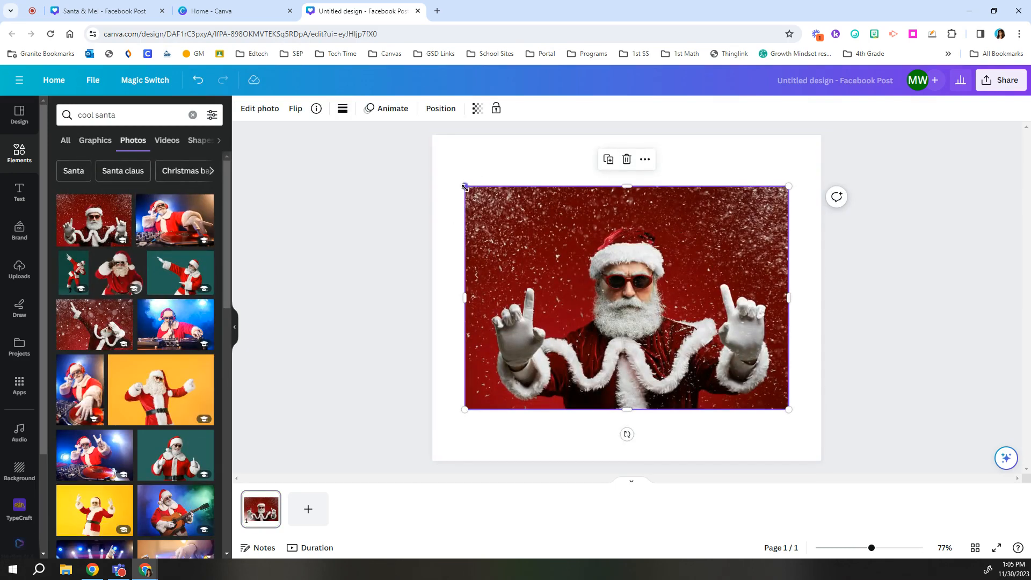
left_click_drag(461, 187, 433, 164)
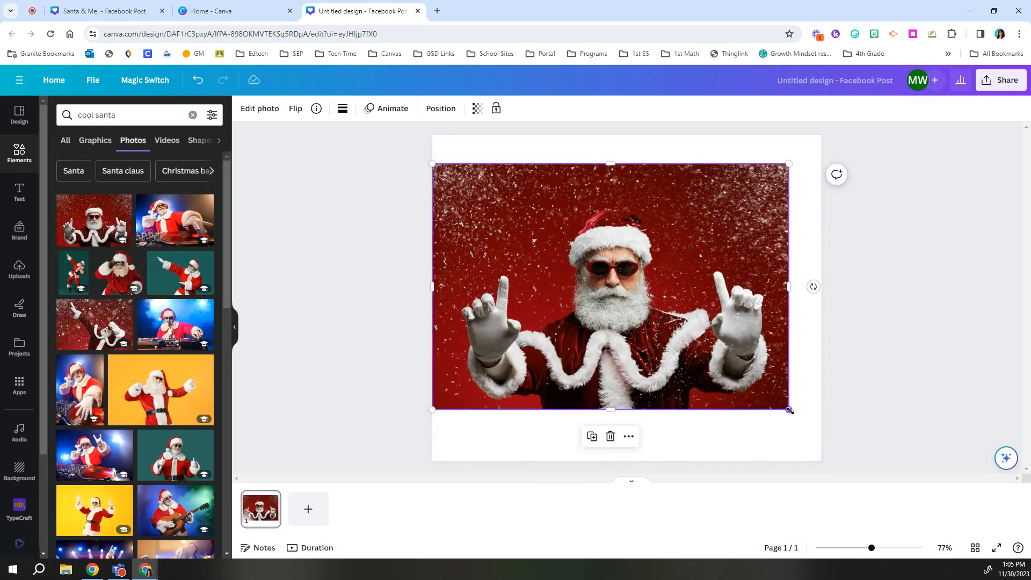
left_click_drag(789, 410, 822, 431)
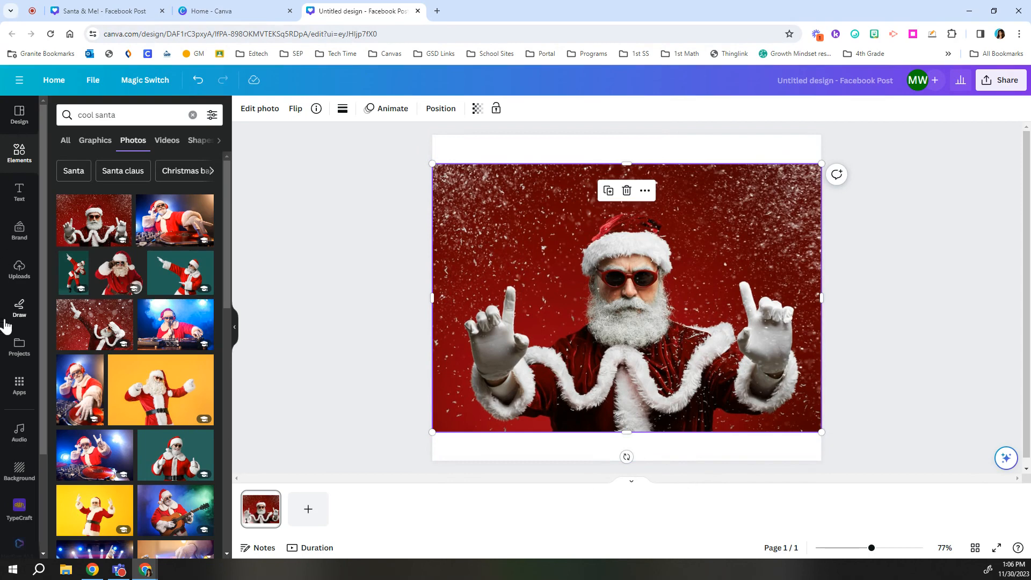
Step: Add the uploaded cutout of the waving woman, crop its empty sides, enlarge it and place it beside Santa on the page's left
left_click(24, 274)
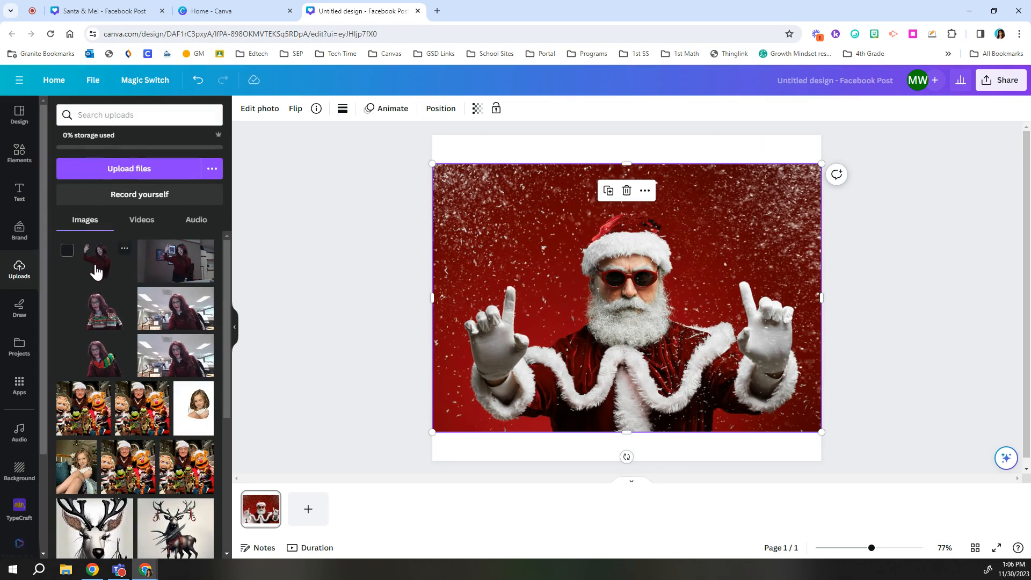
left_click(99, 267)
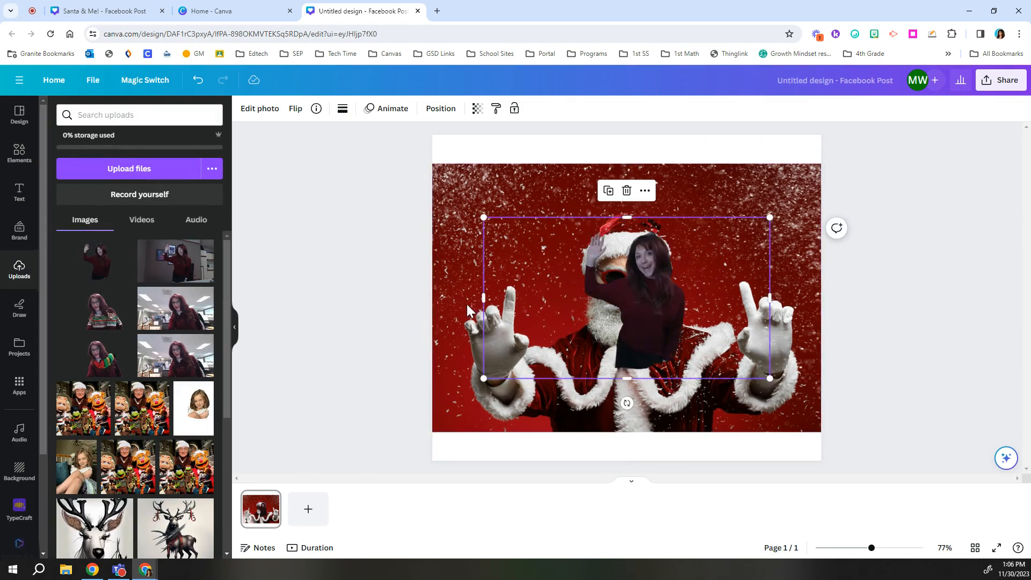
left_click_drag(486, 296, 576, 297)
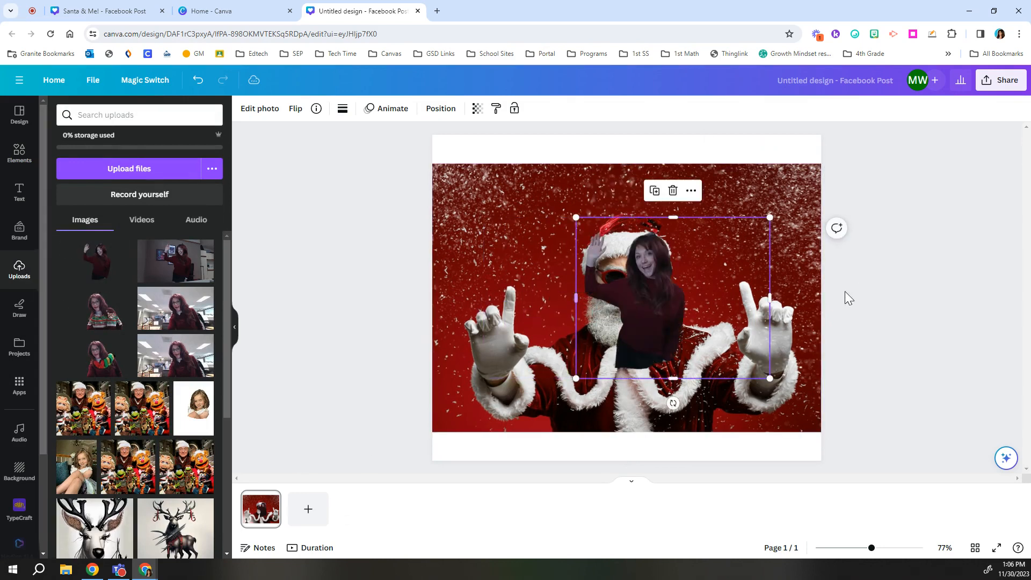
left_click_drag(757, 293, 518, 277)
left_click_drag(566, 362, 629, 452)
left_click_drag(578, 327, 550, 317)
Step: Warm the color temperature and raise the brightness of the woman's cutout to match the Santa photo
left_click(260, 108)
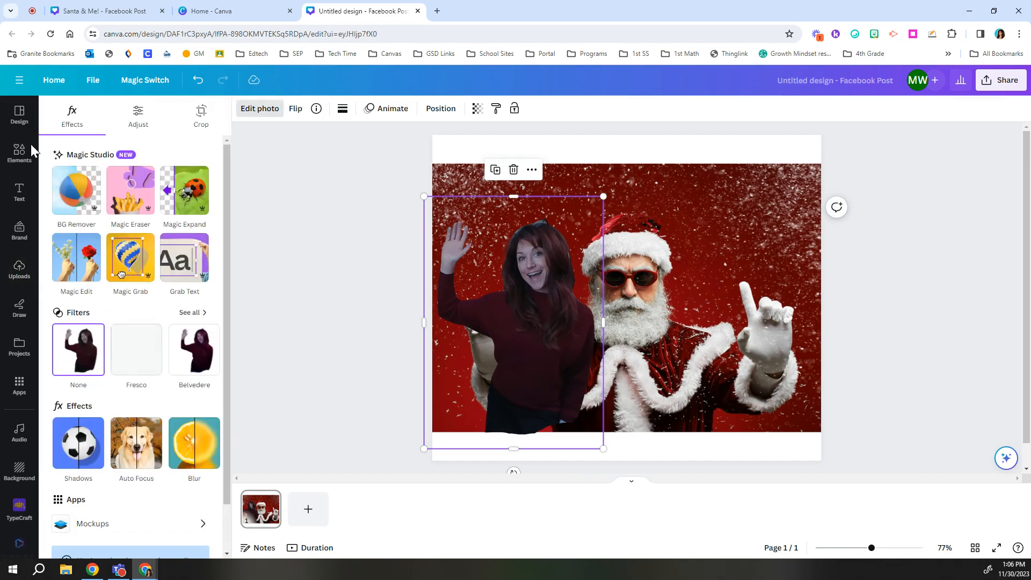
left_click(139, 116)
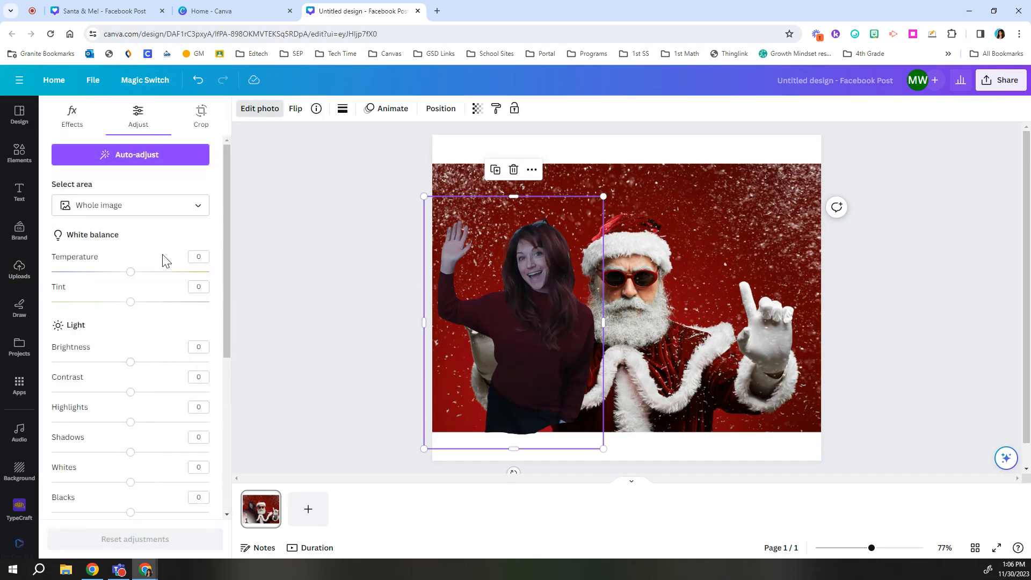
mouse_move(131, 273)
left_mouse_down()
mouse_move(161, 273)
mouse_move(149, 272)
left_mouse_up()
left_click_drag(130, 362, 157, 362)
left_click_drag(151, 273, 171, 274)
left_click(344, 236)
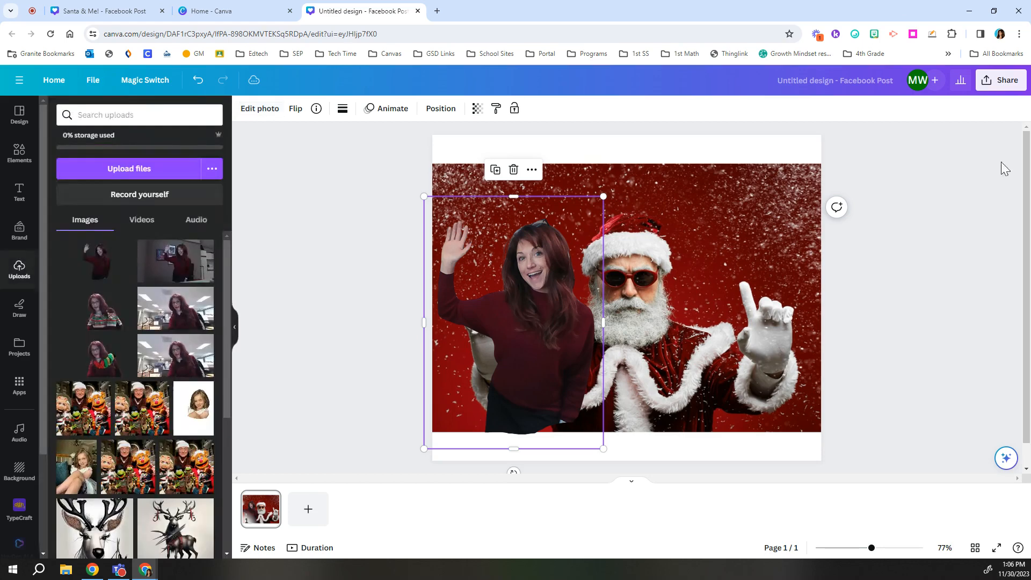
left_click(975, 224)
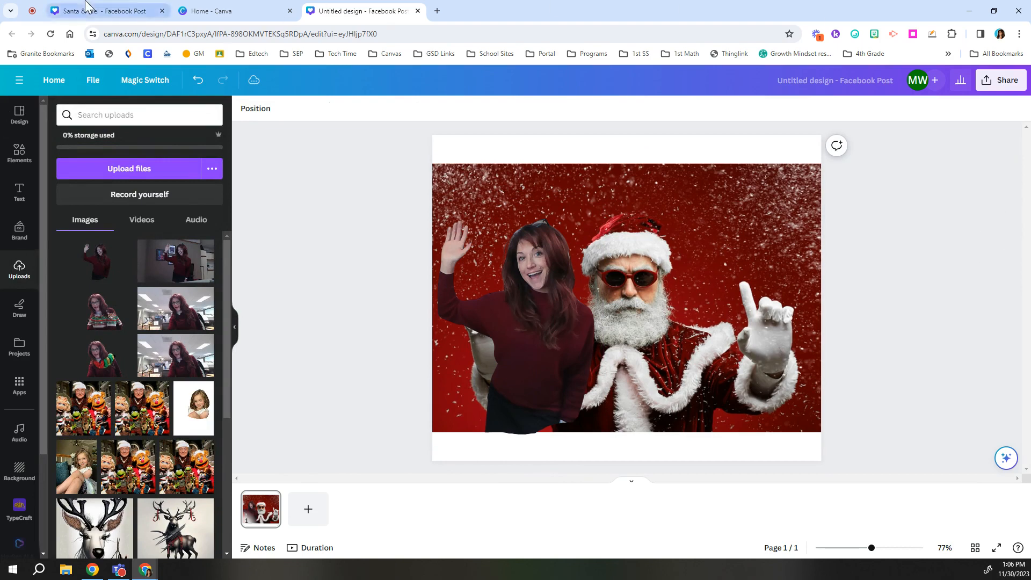
Step: In the "Santa & Me!" design, open page 2, show the photo effects of the Santa cutout and align it over the background Santa
left_click(108, 11)
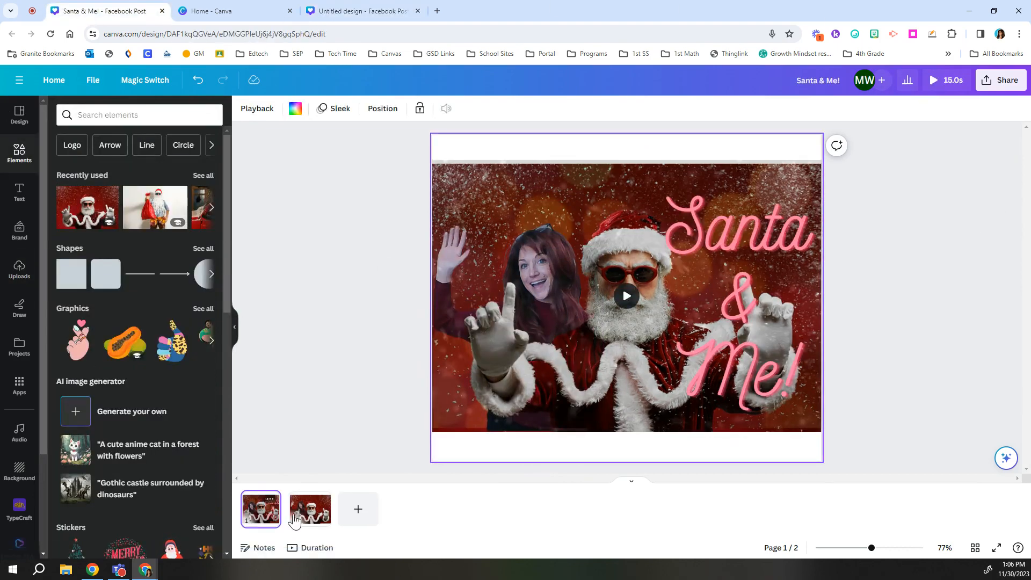
left_click(308, 508)
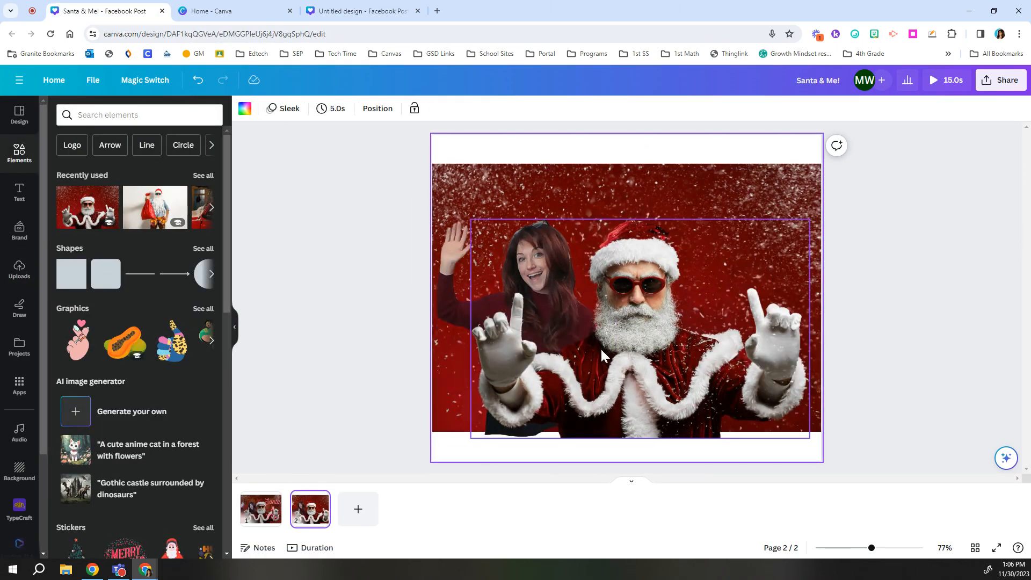
left_click(628, 317)
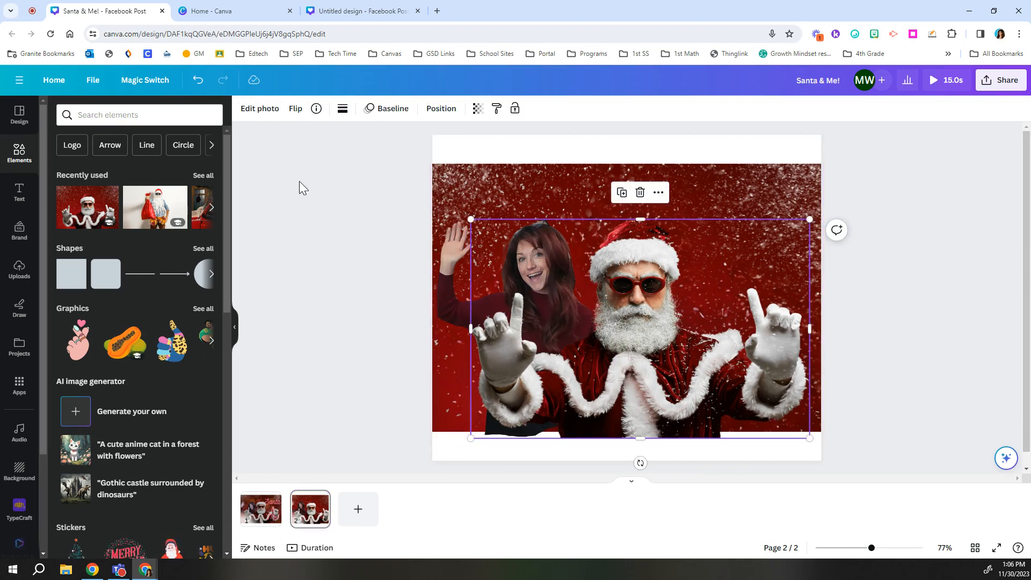
left_click(263, 110)
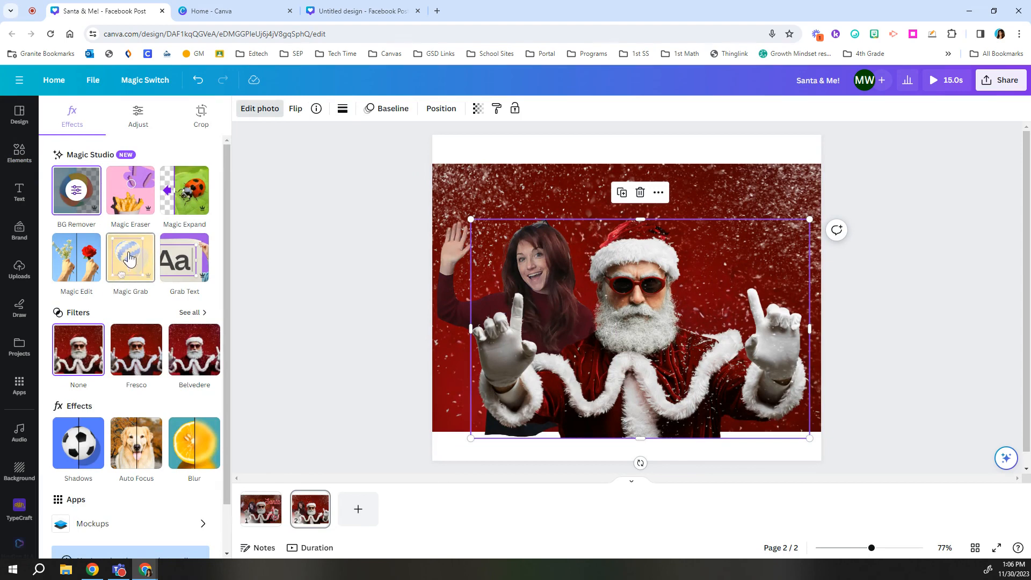
mouse_move(628, 336)
left_mouse_down()
mouse_move(681, 339)
mouse_move(575, 333)
mouse_move(570, 284)
mouse_move(626, 316)
mouse_move(610, 329)
mouse_move(622, 321)
mouse_move(623, 331)
left_mouse_up()
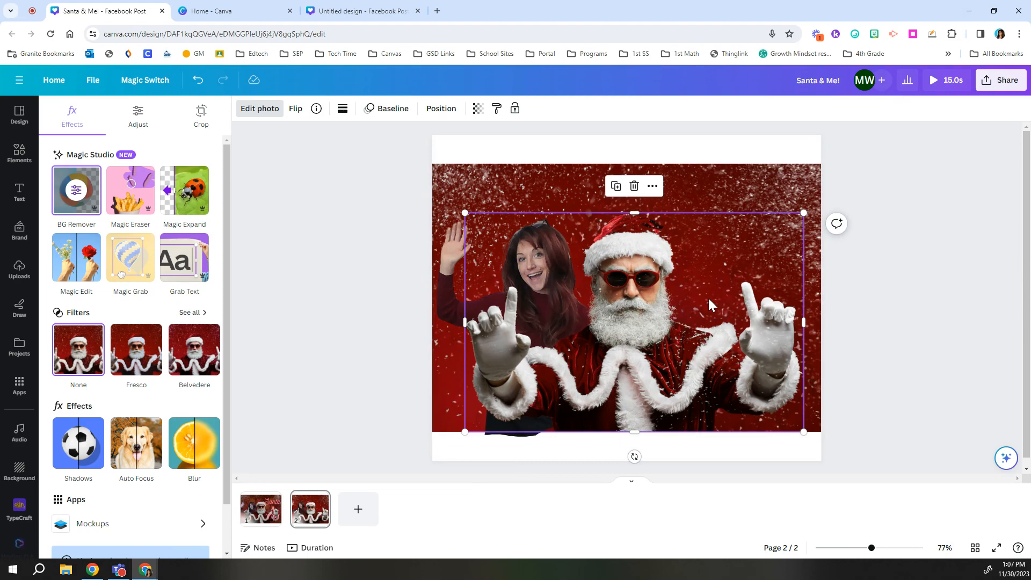
Step: Return to the untitled design, duplicate the Santa photo and align the copy exactly over the original
left_click(384, 17)
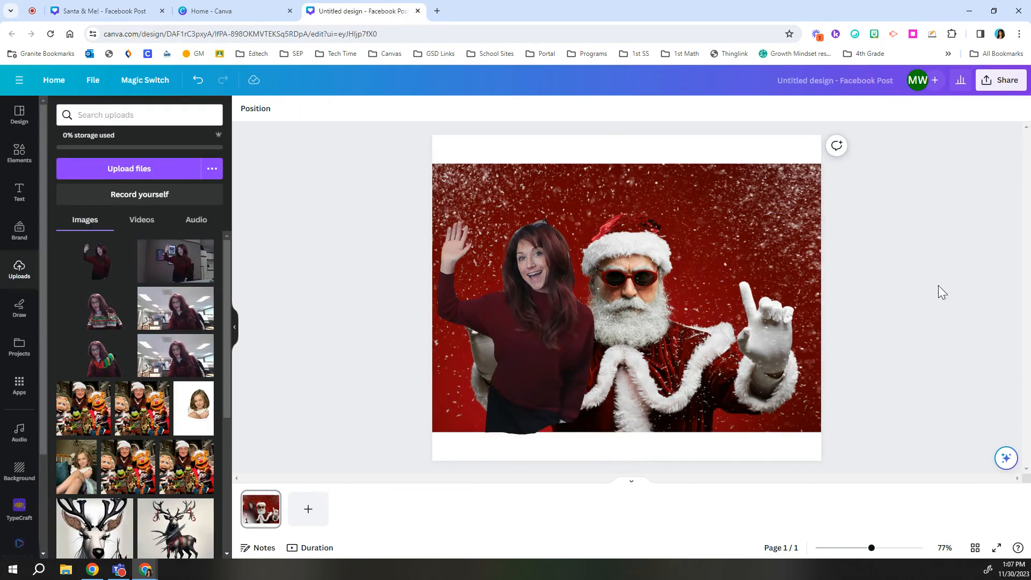
left_click(683, 249)
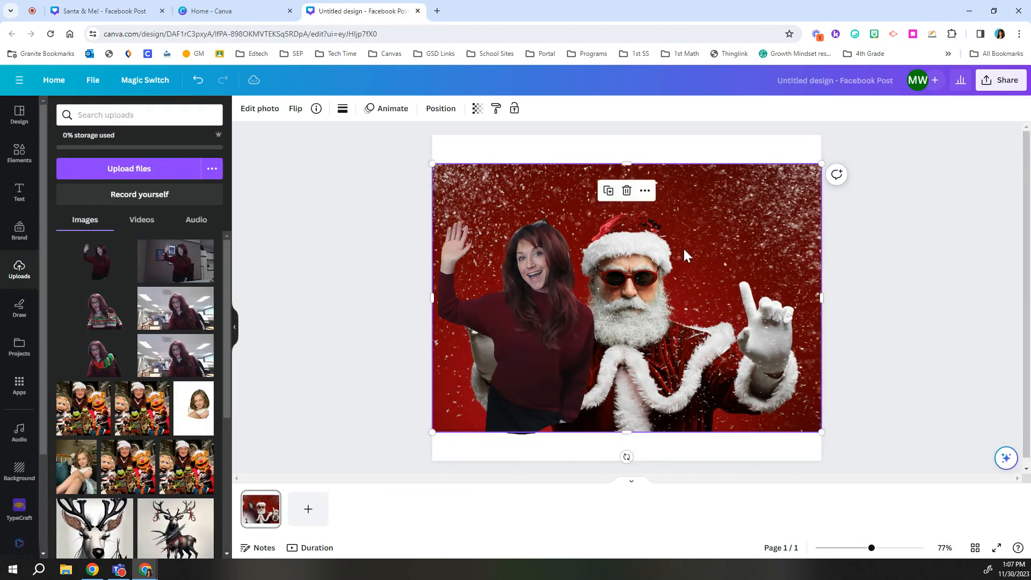
left_click(644, 191)
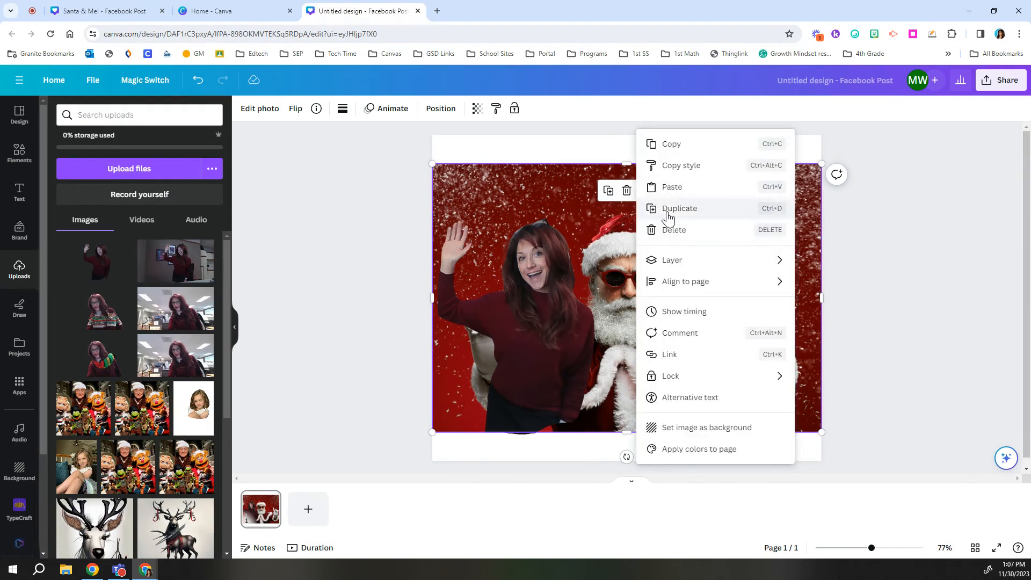
left_click(668, 210)
left_click_drag(701, 366, 696, 358)
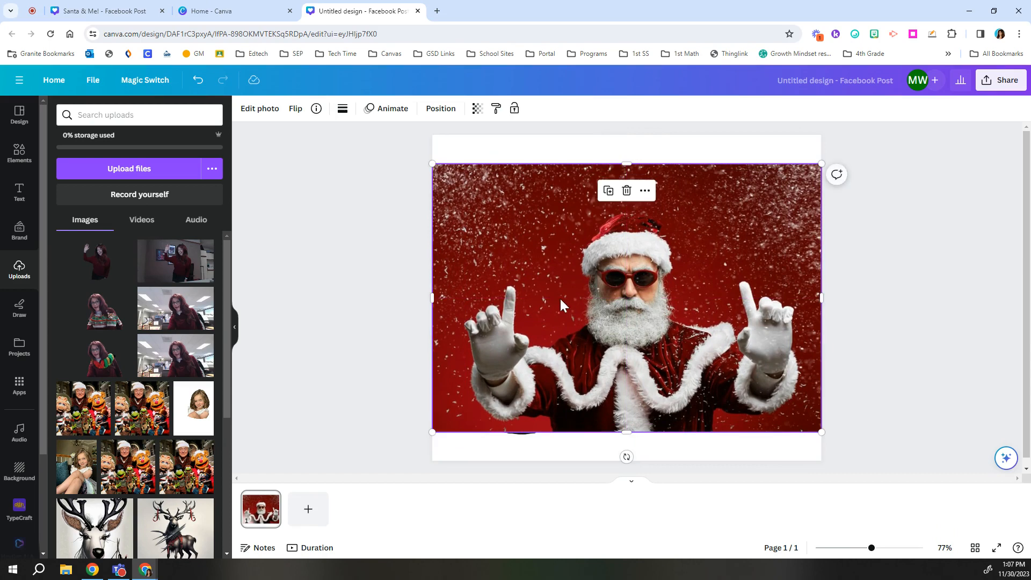
Step: Remove the background from the top Santa copy and keep it aligned so the woman stands behind him
left_click(275, 108)
left_click(76, 184)
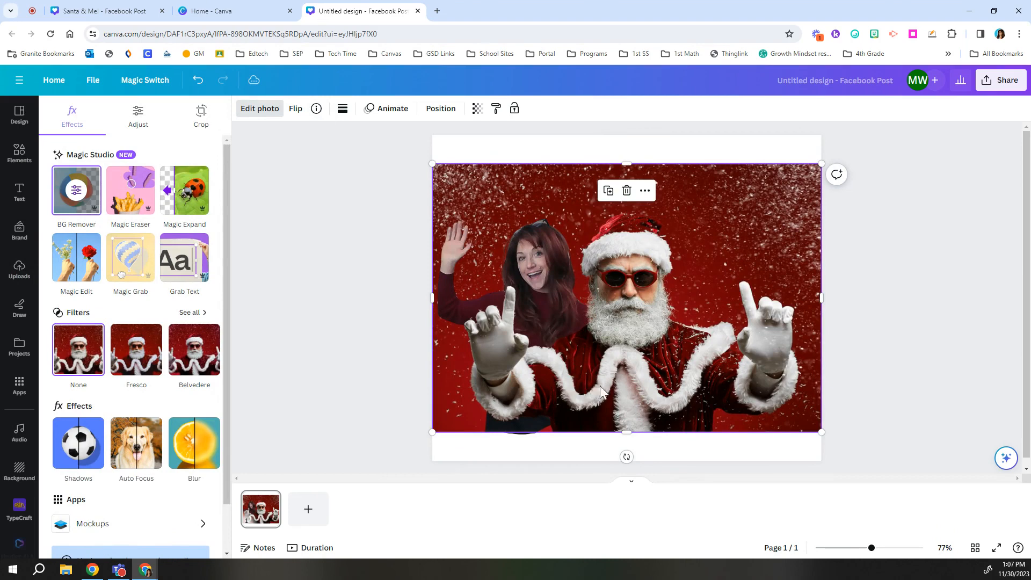
mouse_move(607, 381)
left_mouse_down()
mouse_move(636, 372)
mouse_move(632, 390)
mouse_move(609, 383)
left_mouse_up()
Step: Explore the Background Remover's refinement options with the Restore brush at size 51 and the original image shown, then leave the tool
left_click(77, 192)
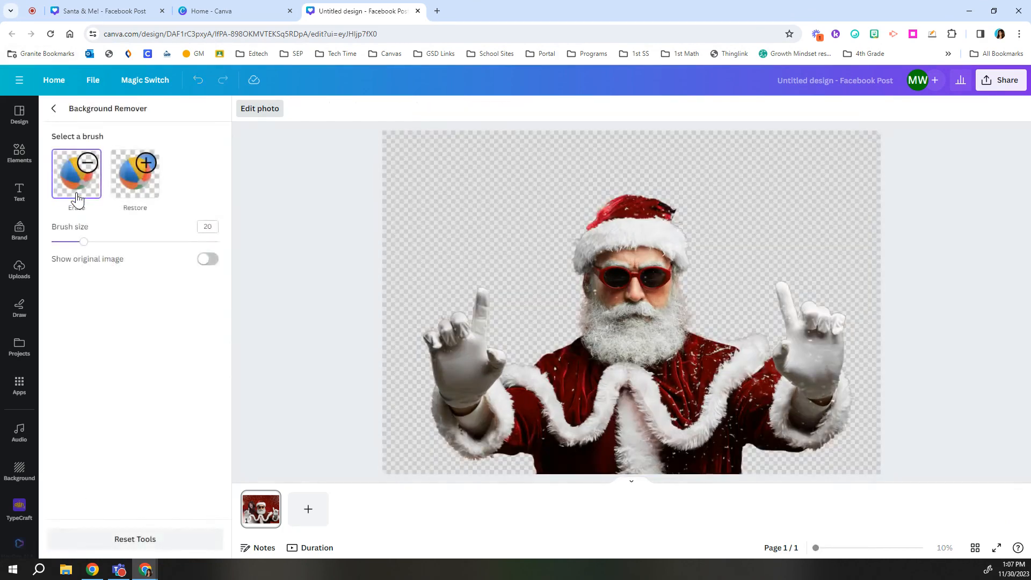
left_click(155, 188)
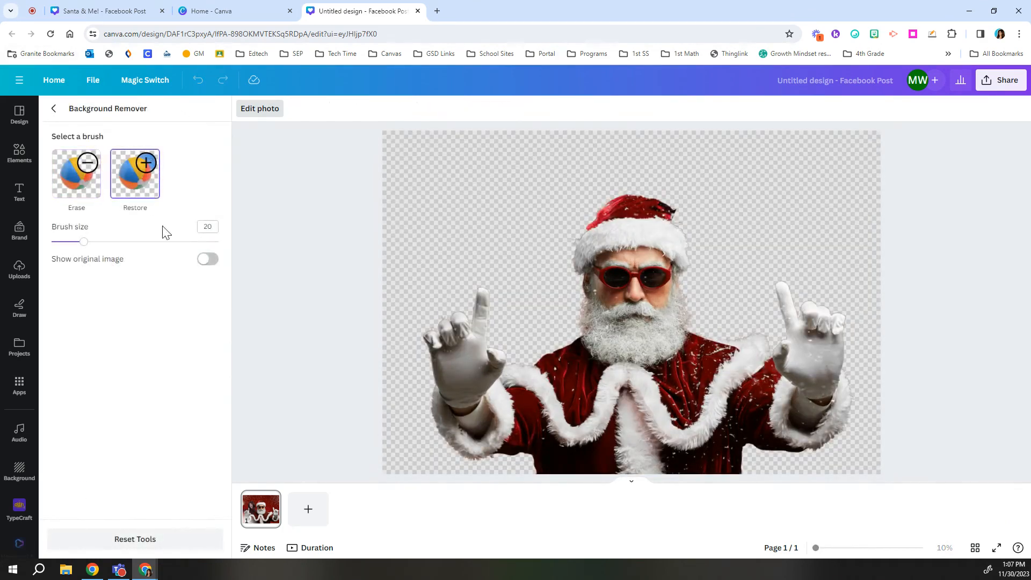
left_click_drag(82, 242, 136, 242)
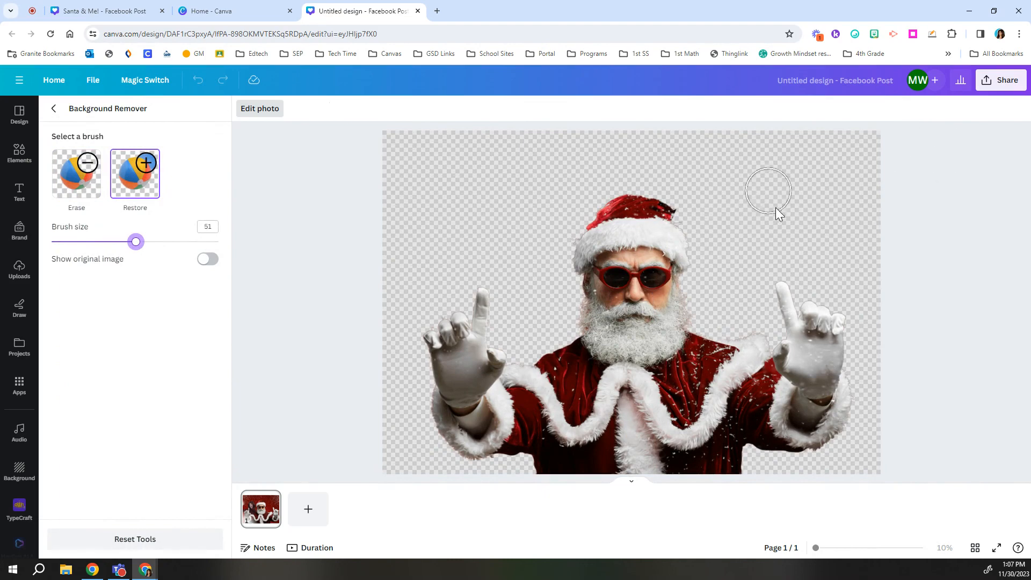
left_click(210, 263)
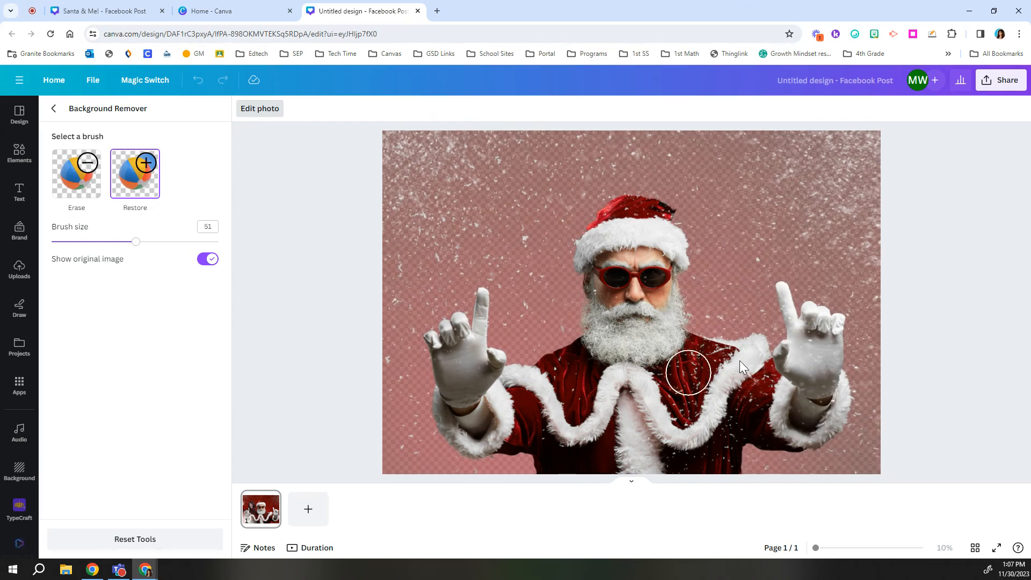
left_click(53, 109)
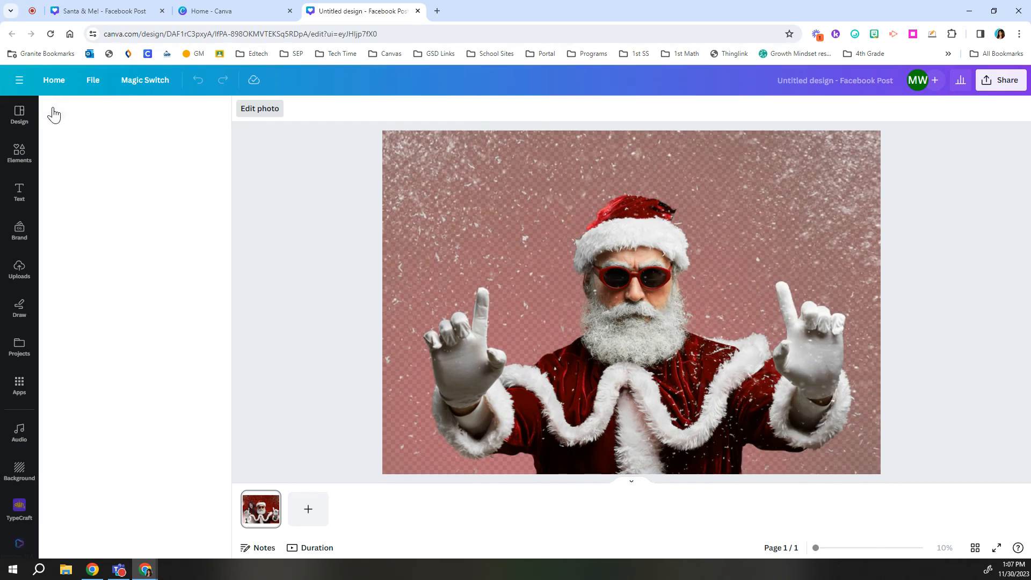
left_click(959, 189)
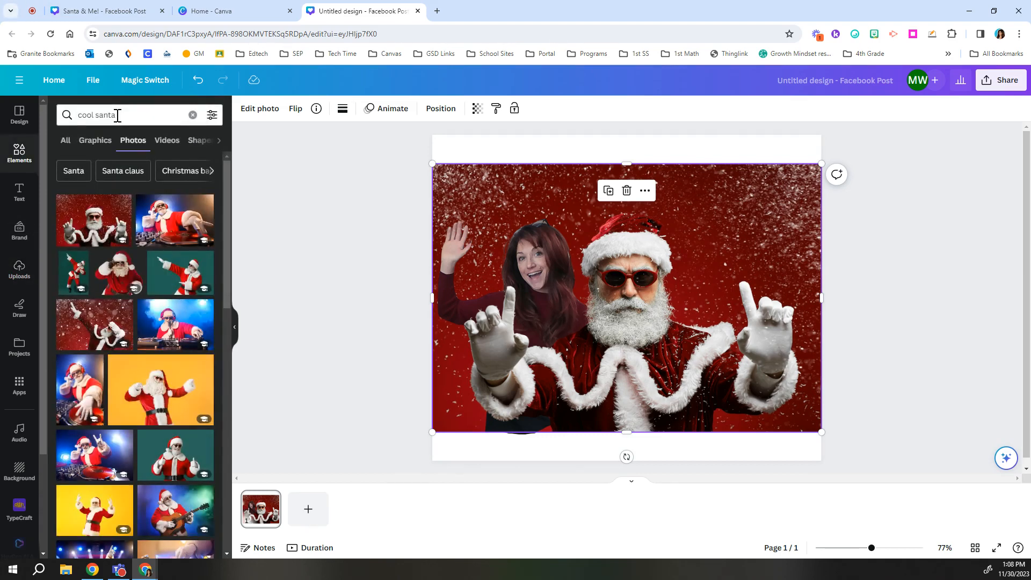
Step: Search the elements for falling snow videos, add the blue 29-second snowflake clip and enlarge it to cover the Santa photo
left_click(113, 113)
left_click(193, 115)
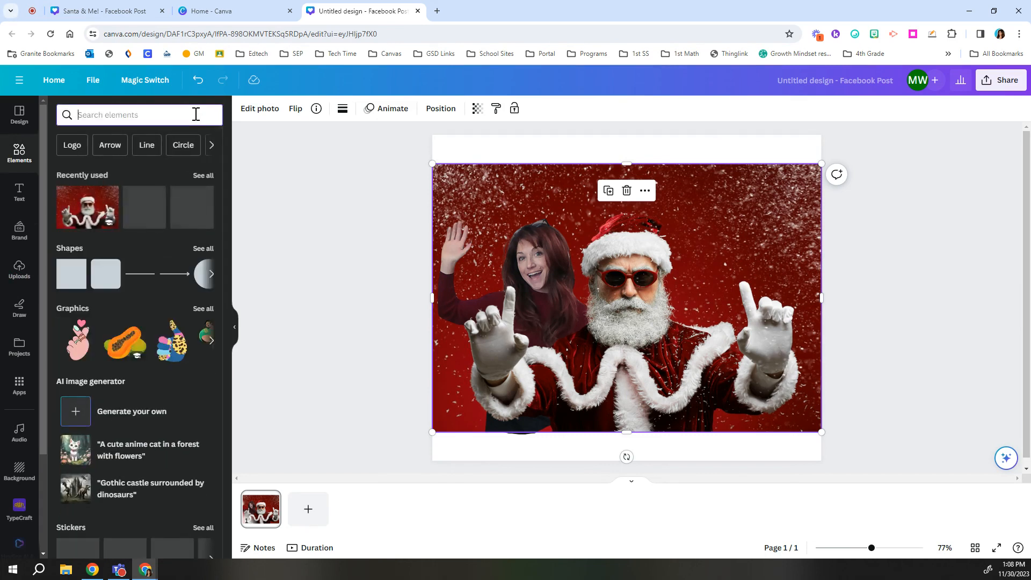
type("falling snow")
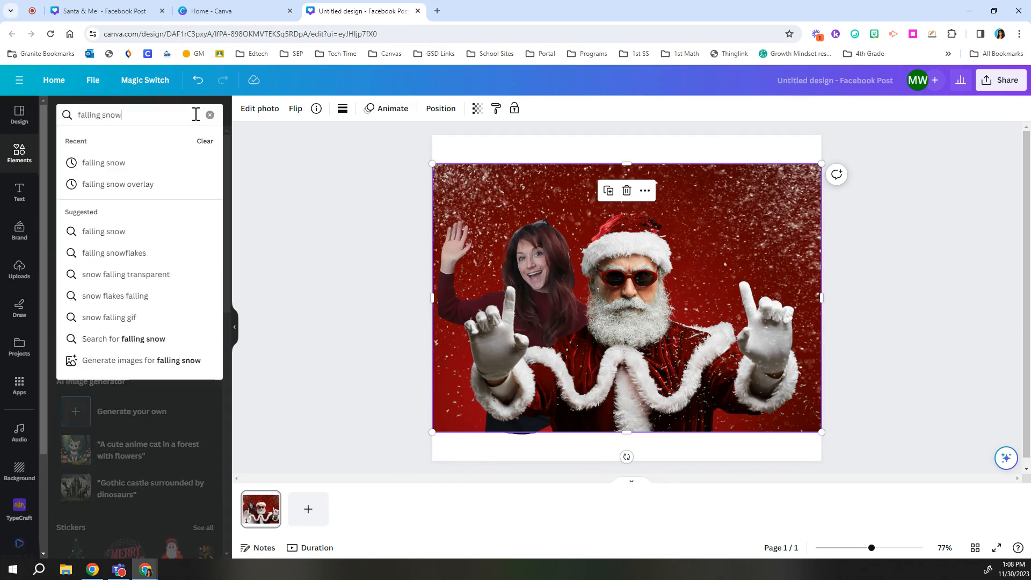
left_click(86, 162)
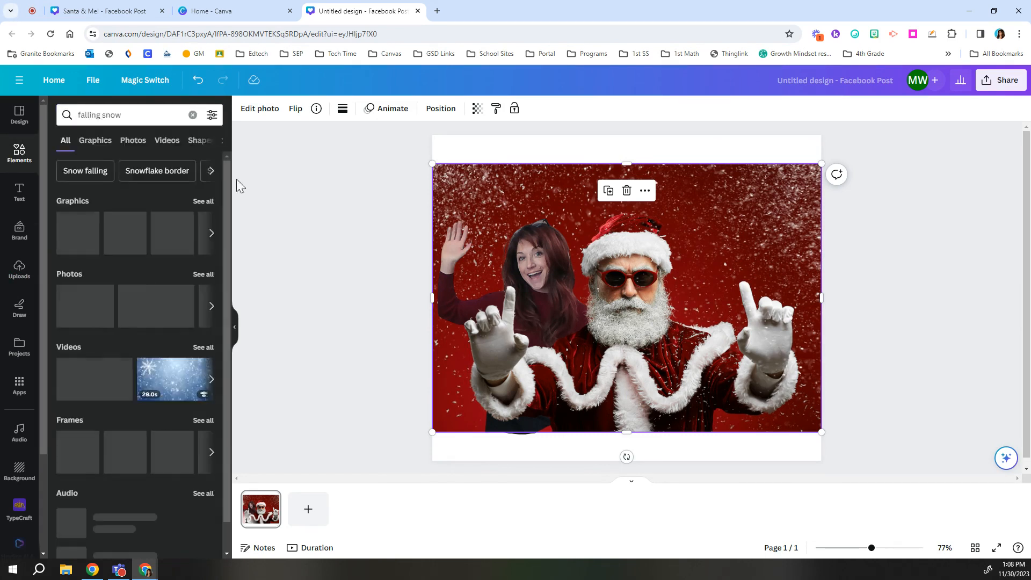
left_click(166, 142)
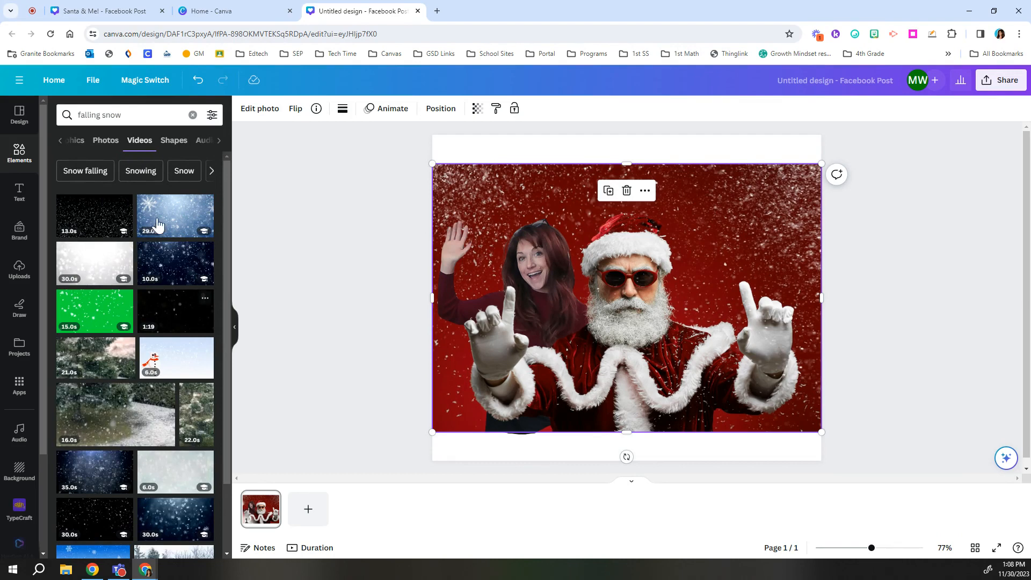
left_click(172, 204)
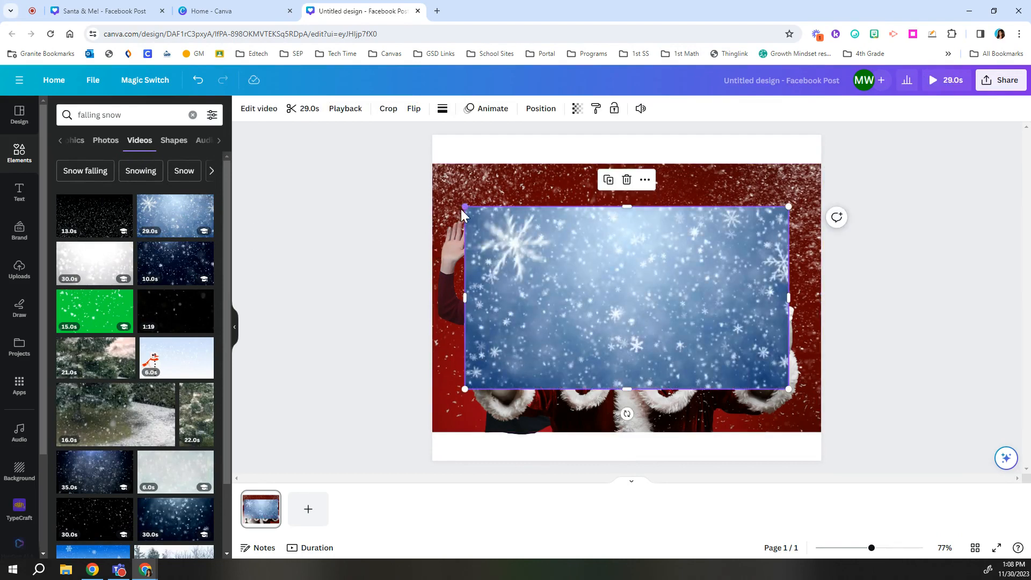
left_click_drag(444, 169, 378, 158)
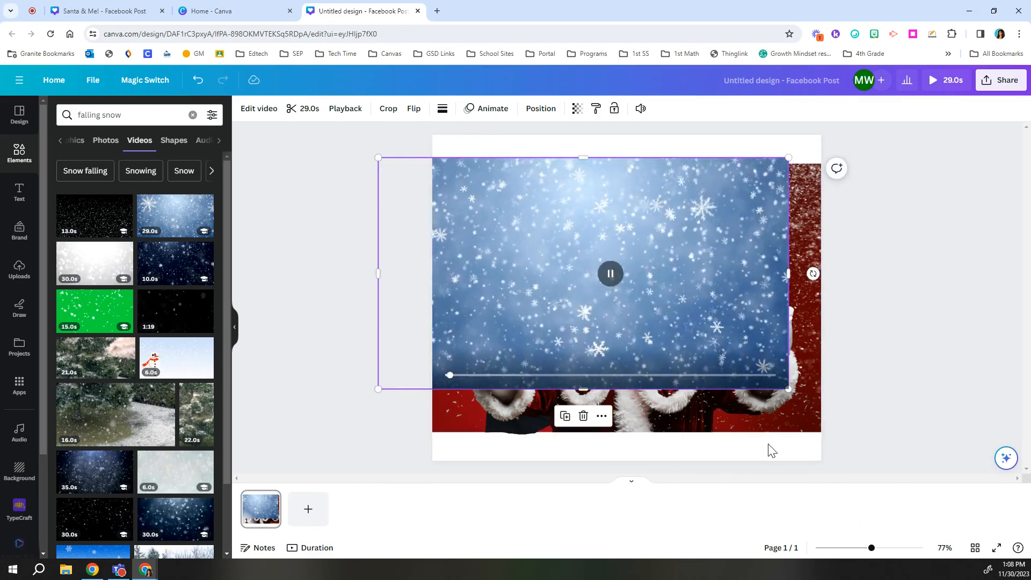
left_click_drag(789, 389, 857, 449)
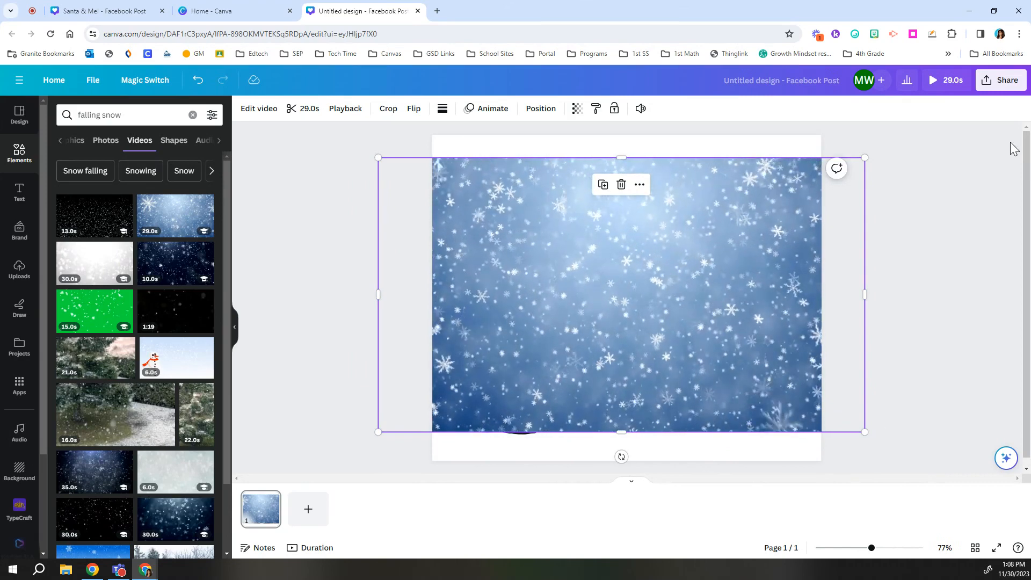
Step: Set the snowflake video's transparency to 23
left_click(684, 295)
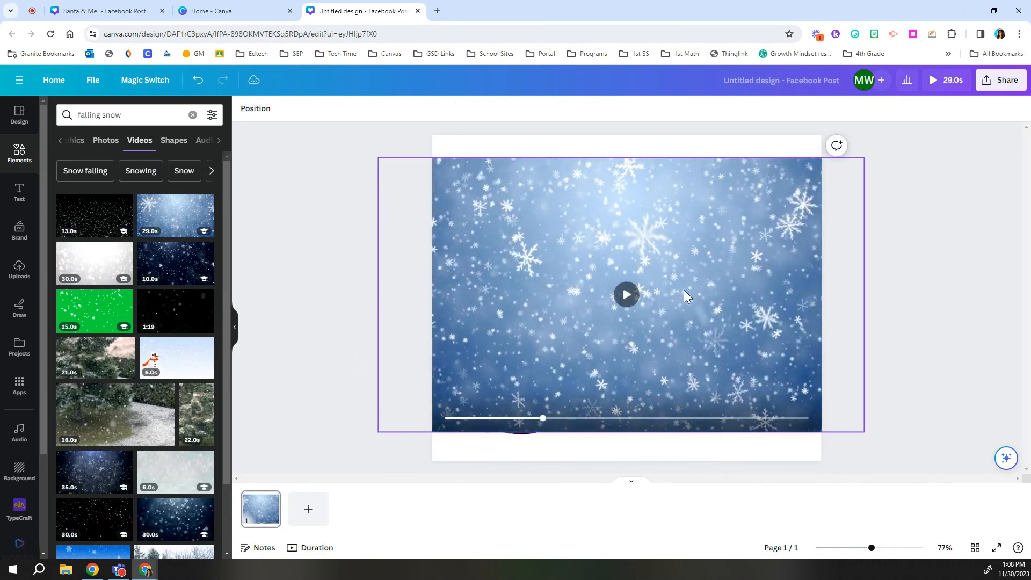
left_click(714, 245)
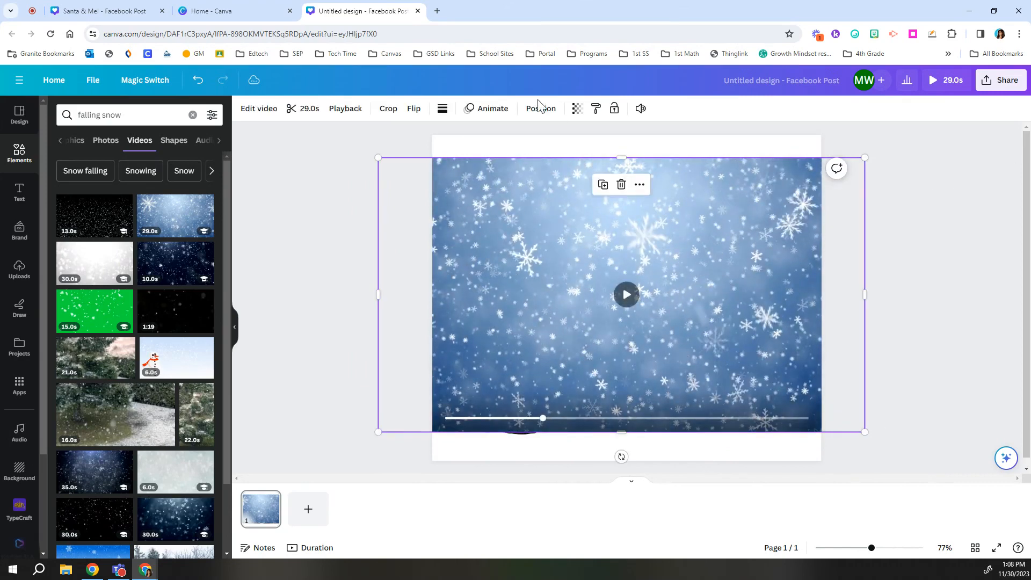
left_click(576, 109)
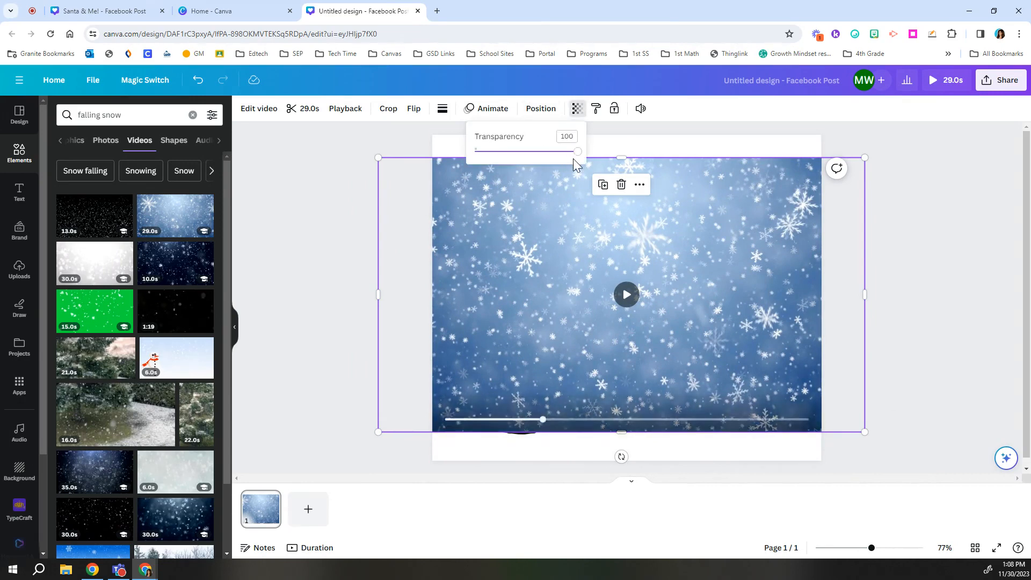
left_click_drag(576, 151, 530, 149)
left_click_drag(509, 150, 498, 151)
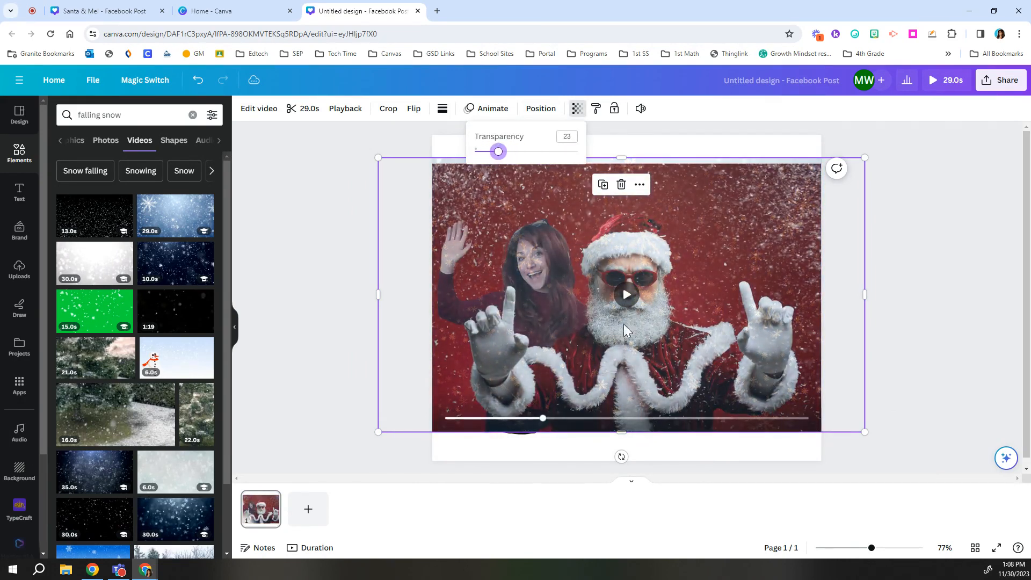
Step: Play the snowflake video and move its layer behind the woman, directly above the background Santa photo
left_click(629, 296)
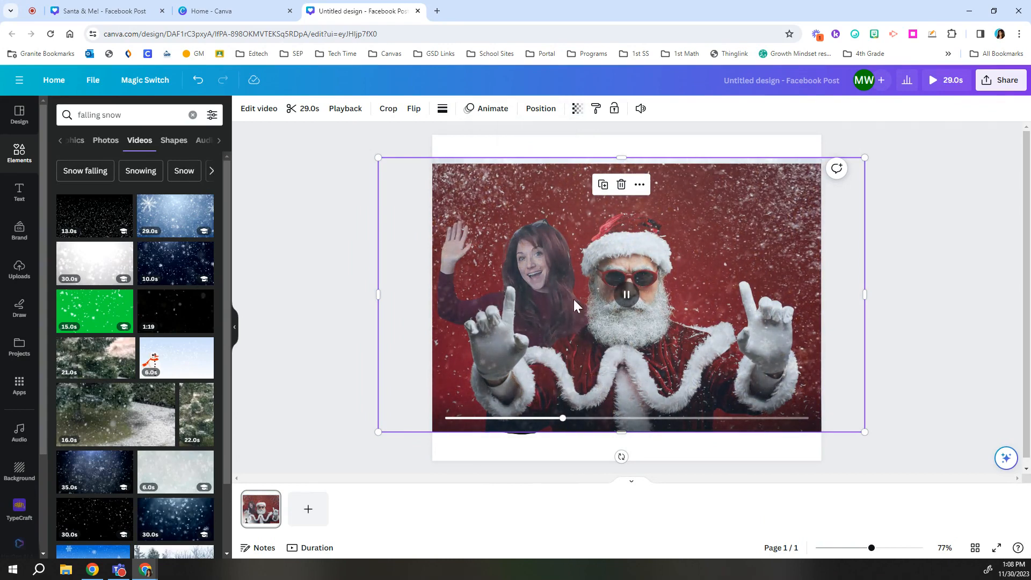
left_click(540, 113)
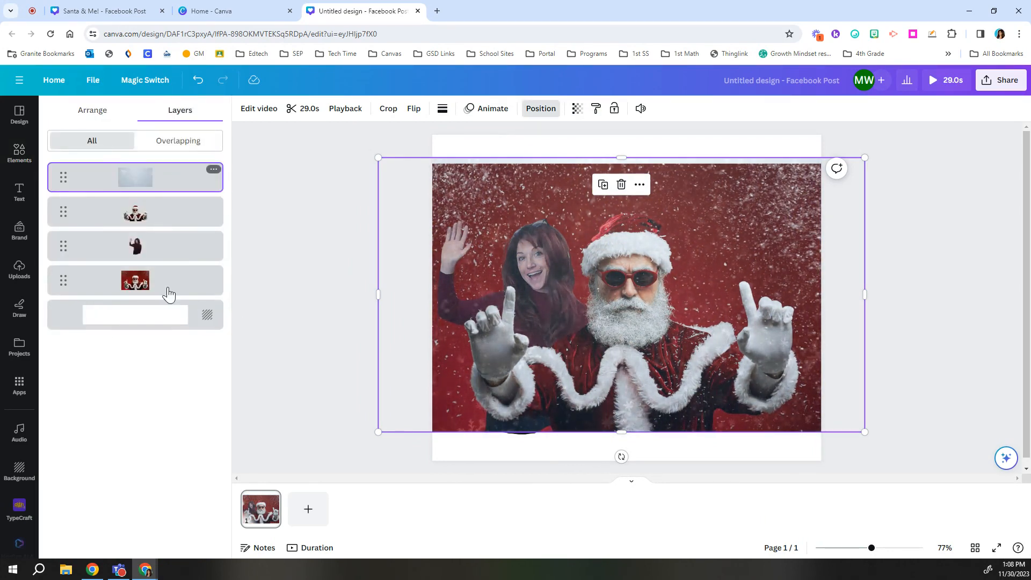
left_click_drag(171, 182, 168, 261)
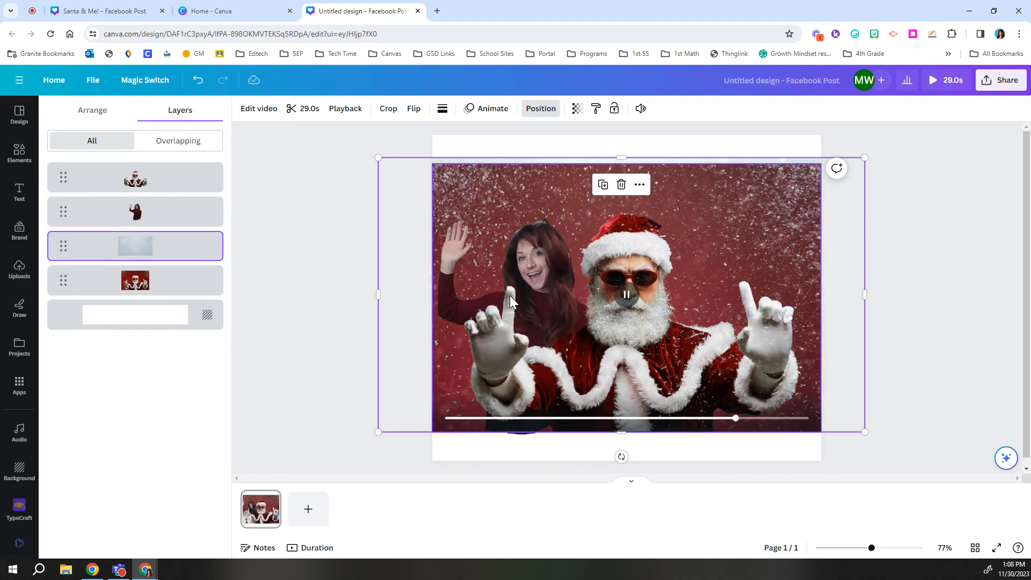
Step: Search the elements for twinkling lights videos and add the 8-second clip of blurred multicoloured lights
left_click(14, 157)
left_click(192, 115)
left_click(164, 115)
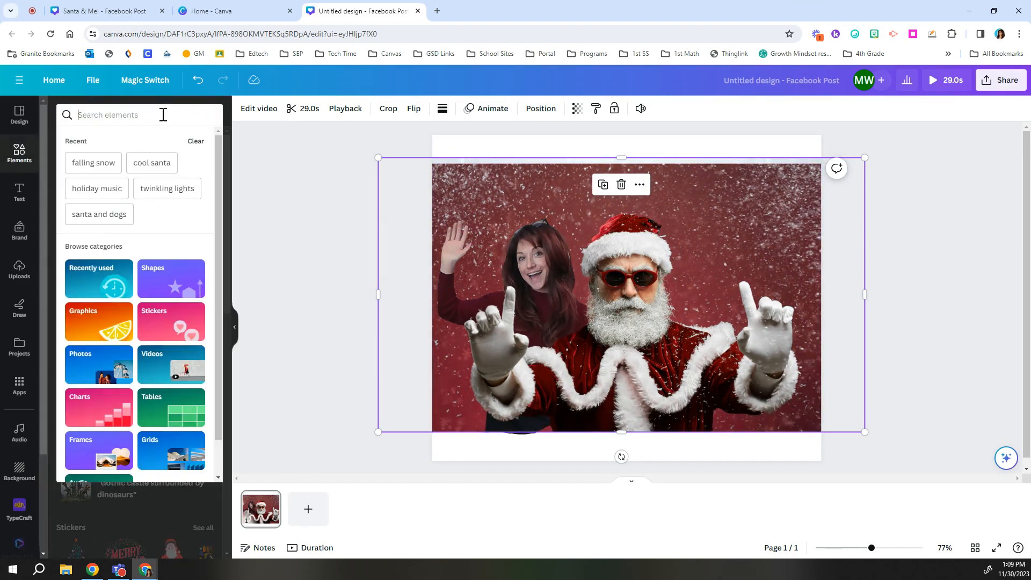
type("twin")
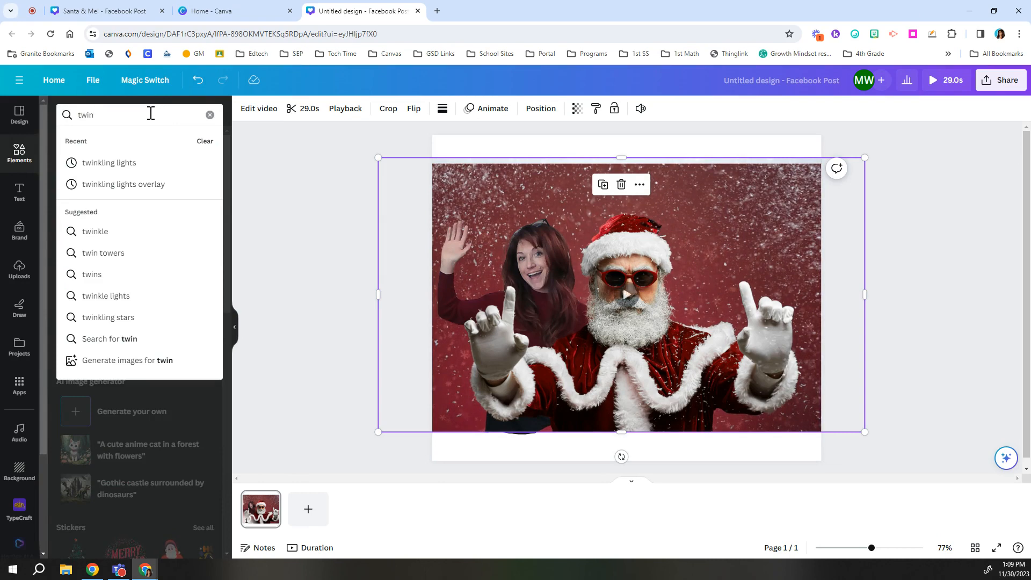
left_click(109, 165)
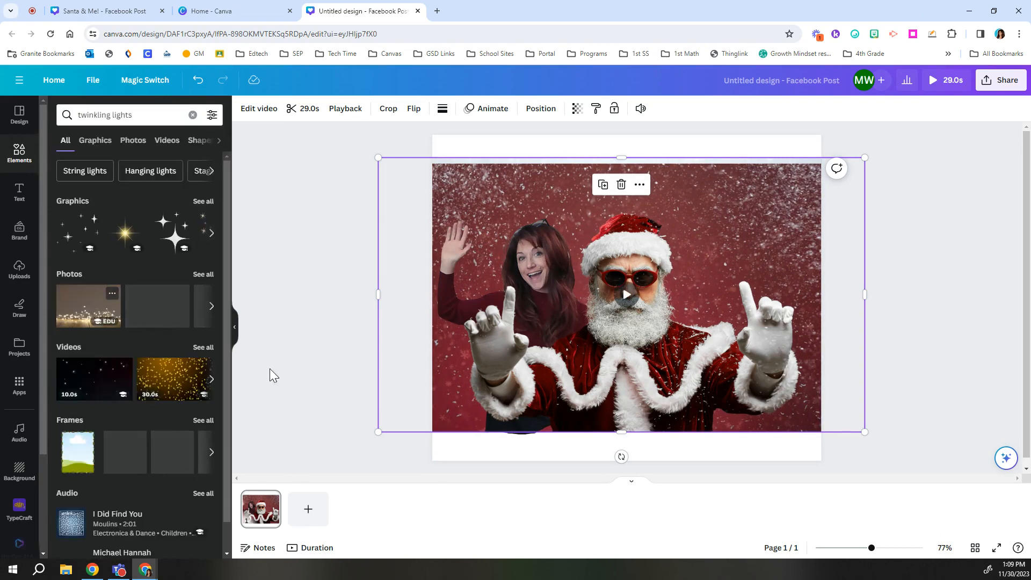
left_click(203, 347)
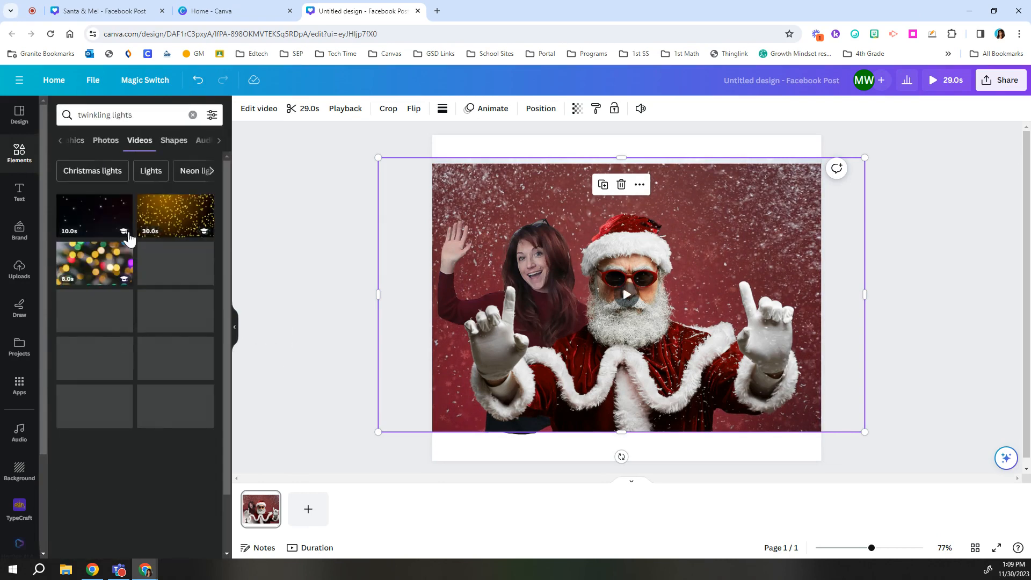
left_click(103, 258)
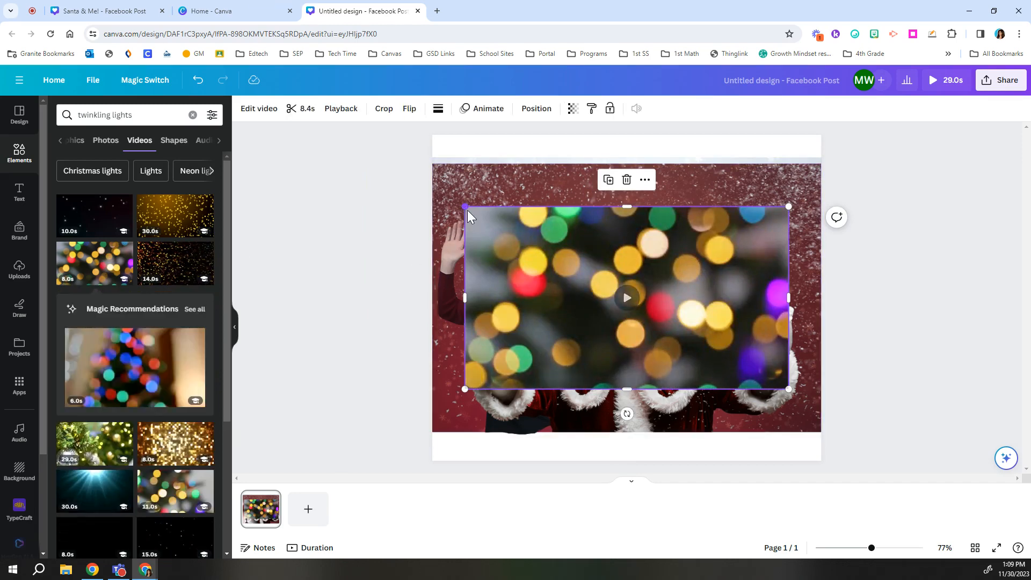
Step: Enlarge the lights video to about 1,079 by 609 and move it up over the upper part of the page
left_click_drag(464, 206, 400, 137)
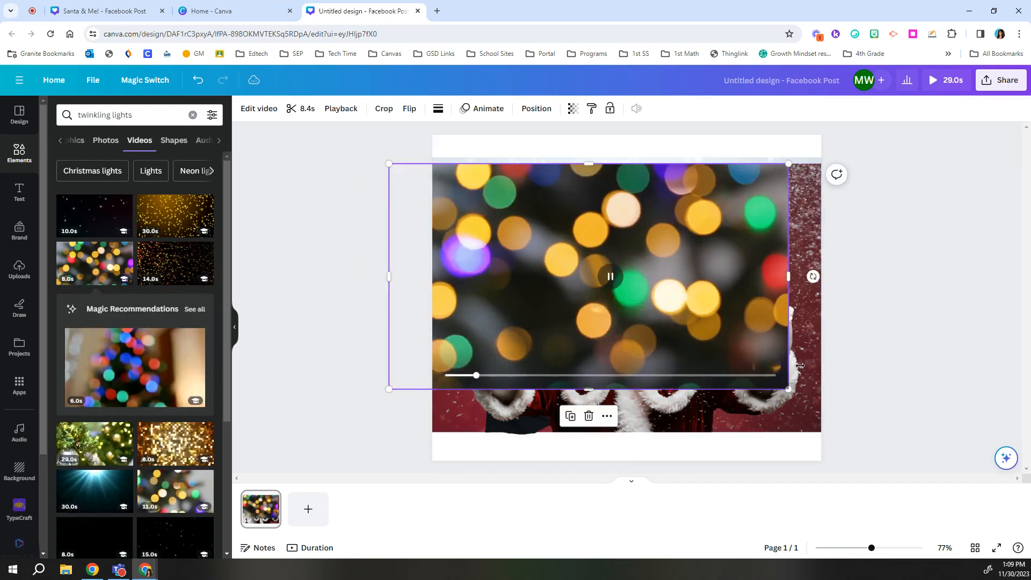
left_click_drag(790, 396, 837, 419)
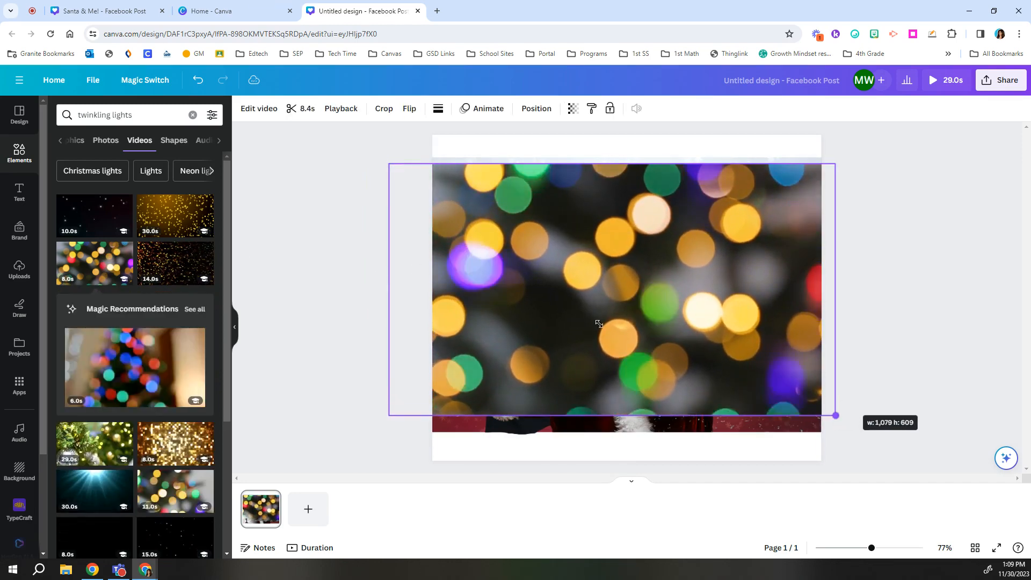
left_click_drag(619, 298, 621, 261)
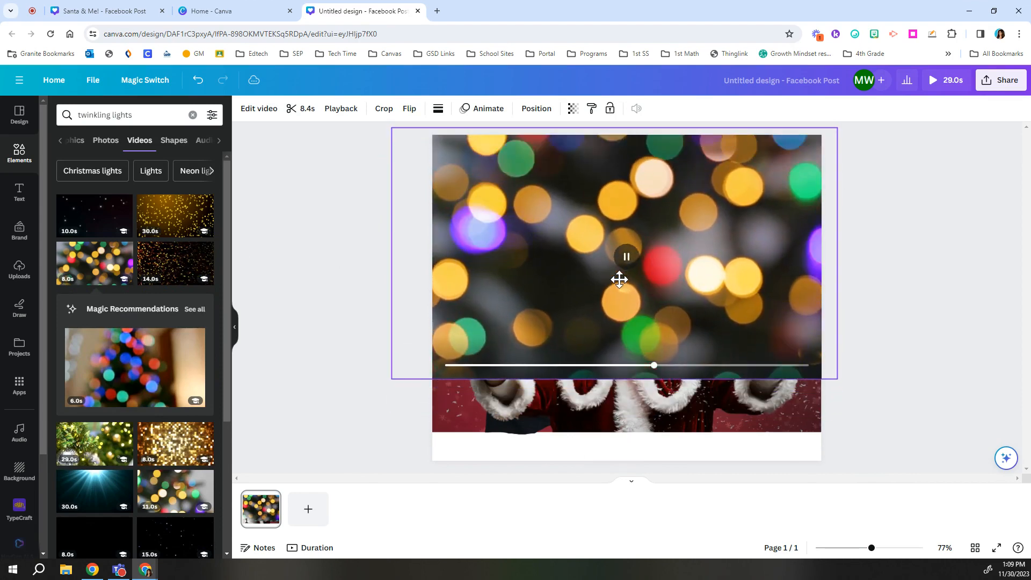
Step: Set the lights video's transparency to 25 and deselect it
left_click(573, 109)
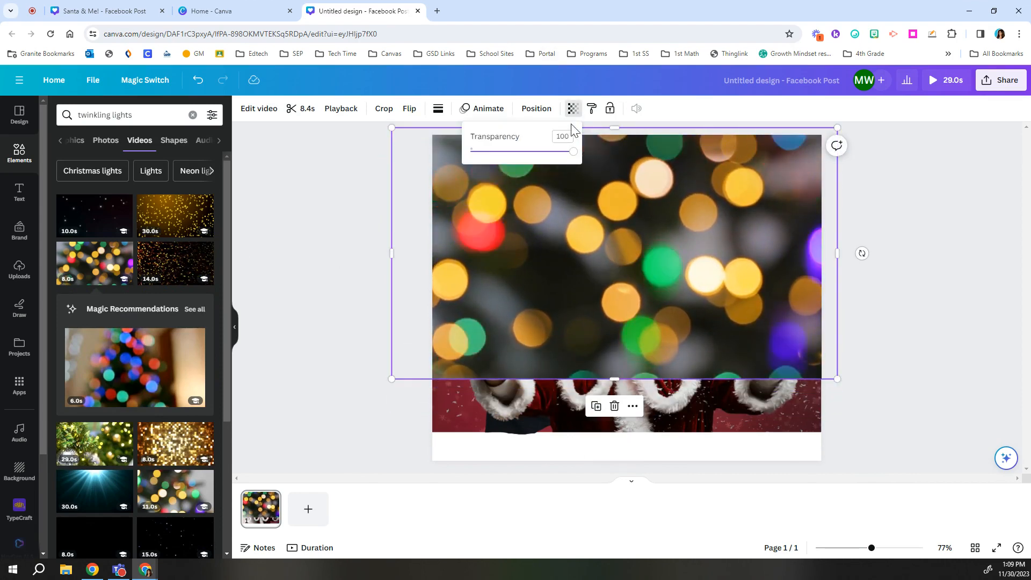
left_click_drag(571, 153, 493, 152)
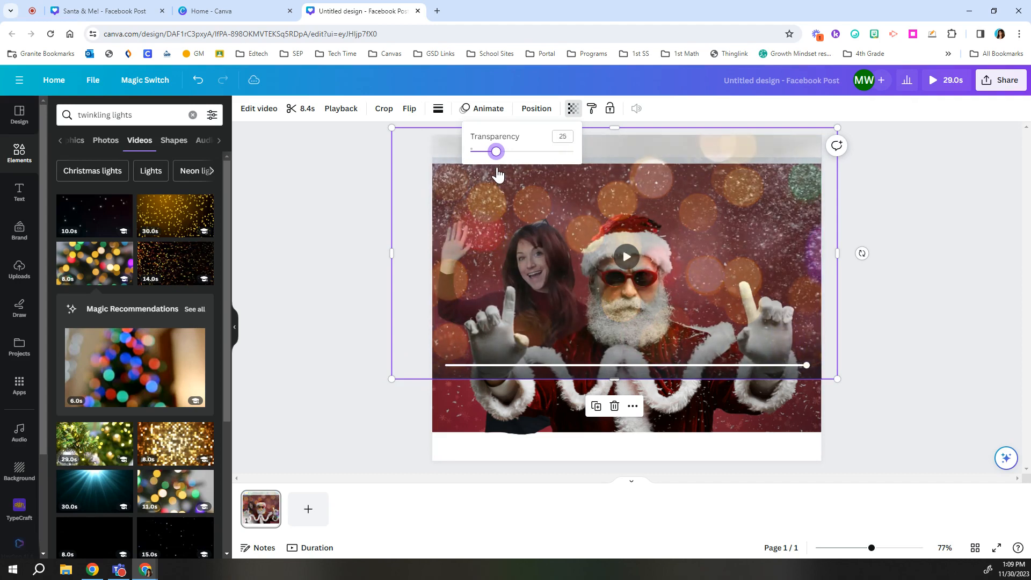
left_click(921, 209)
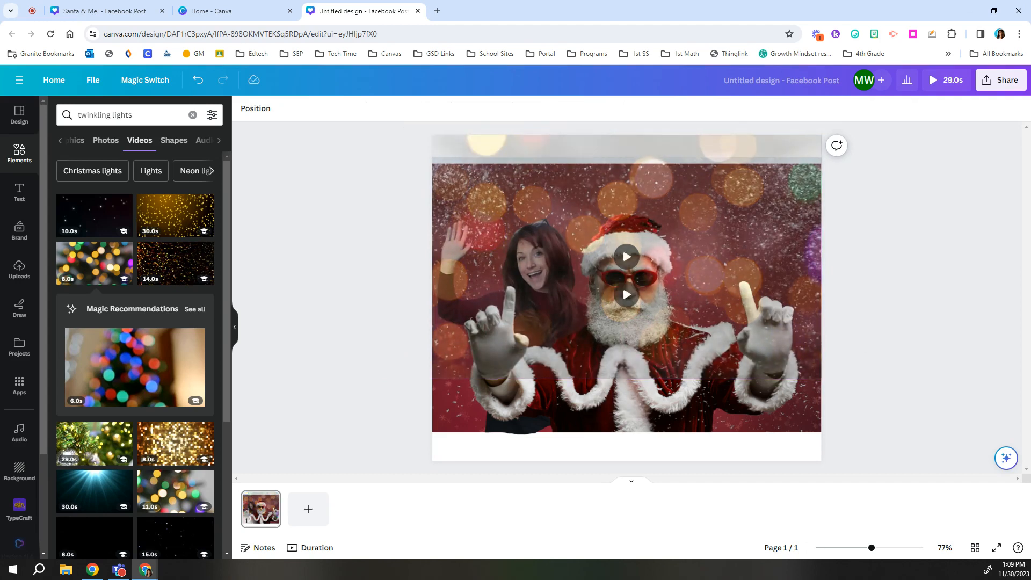
Step: Enlarge the lights video further until it covers the whole Santa photo, then deselect it
left_click(658, 279)
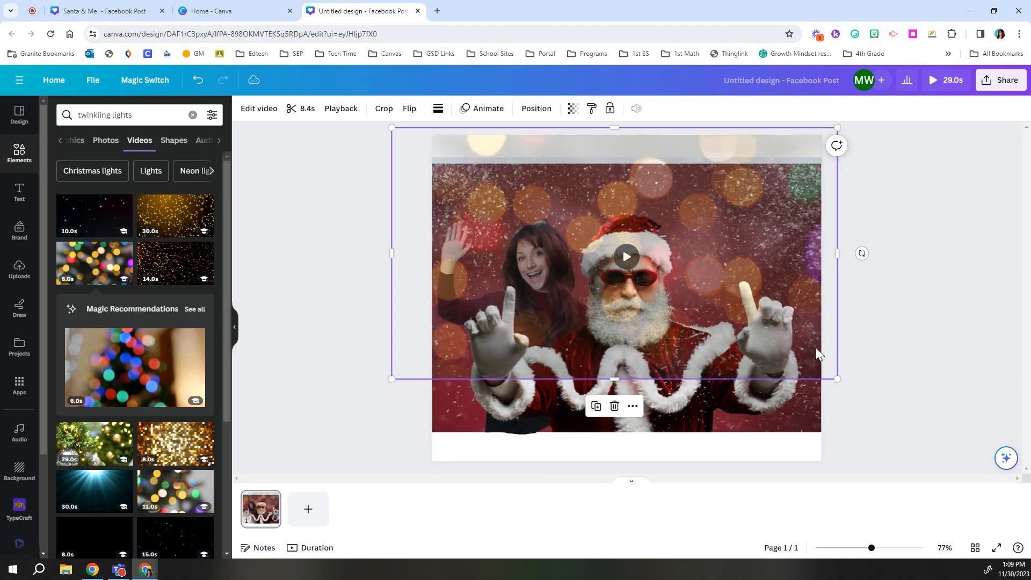
left_click_drag(838, 379, 949, 442)
left_click(301, 254)
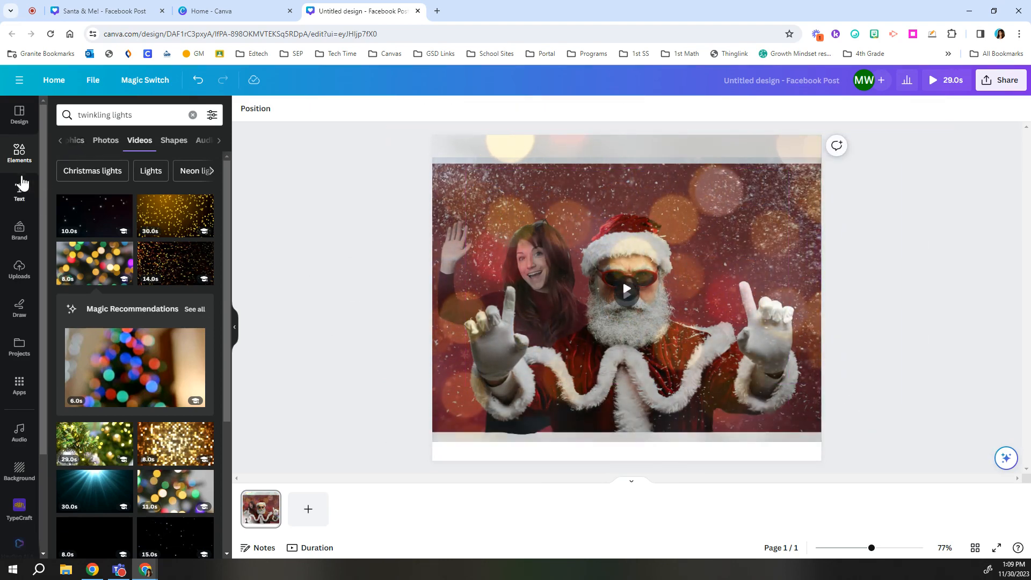
Step: Search the text styles for holiday and add the recently used pink "Sweet" lettering to the page
left_click(18, 196)
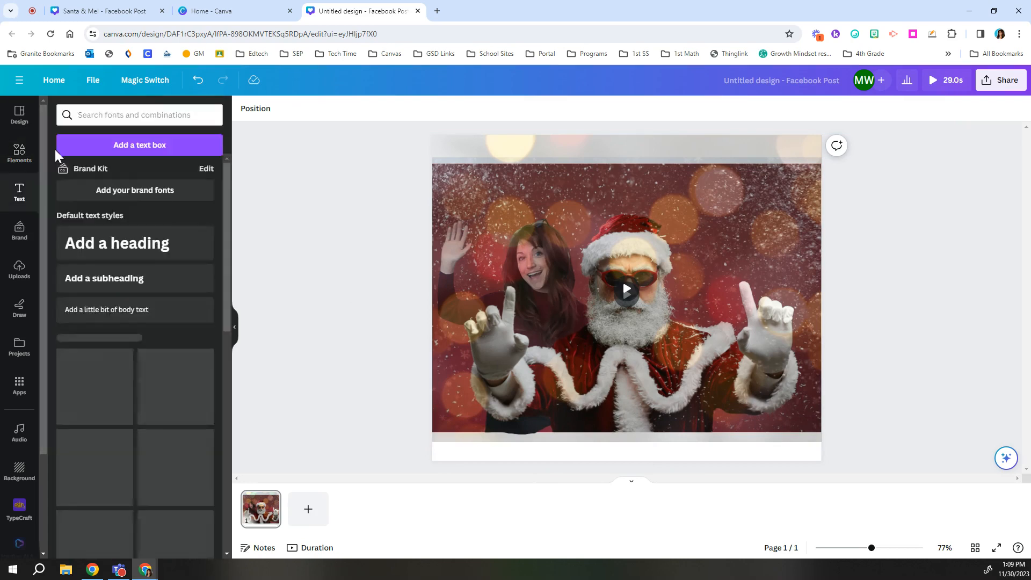
left_click(132, 115)
type("holiday")
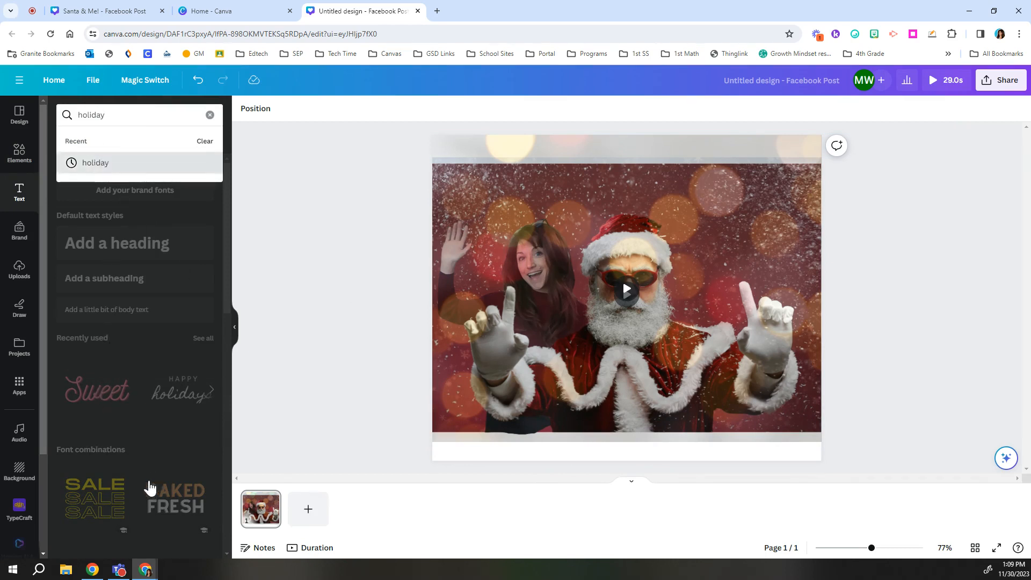
key("Return")
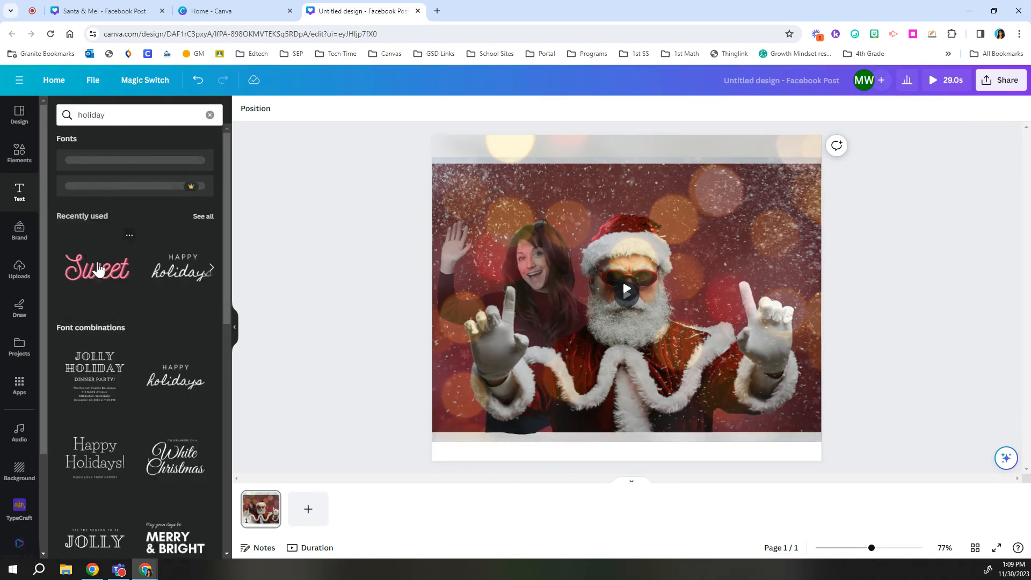
left_click(94, 277)
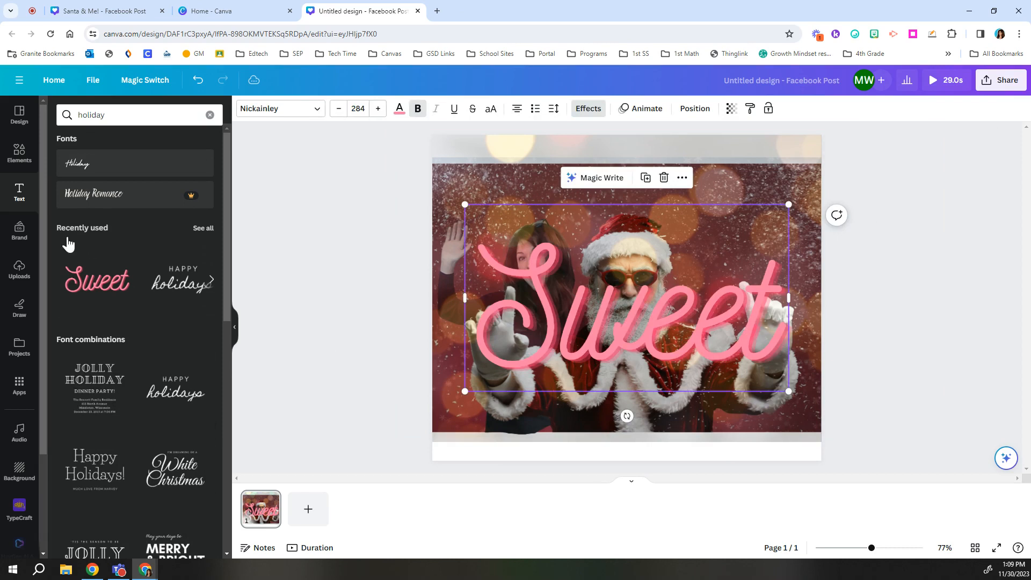
Step: Replace the "Sweet" lettering with the text "BFFs", using a lowercase s
left_click(780, 350)
key("BackSpace")
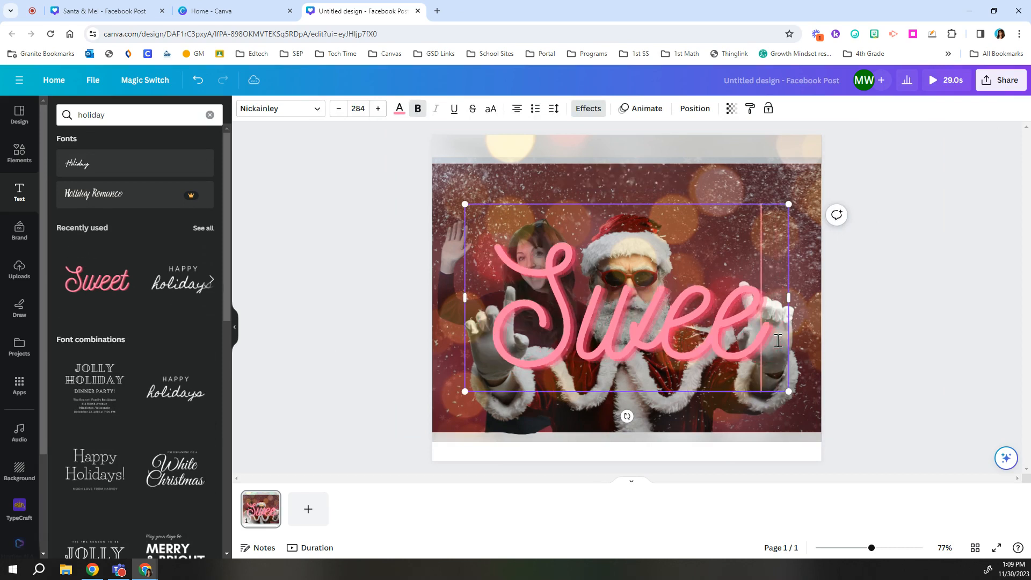
key("BackSpace")
key("BackSpace")
key("BackSpace")
key("BackSpace")
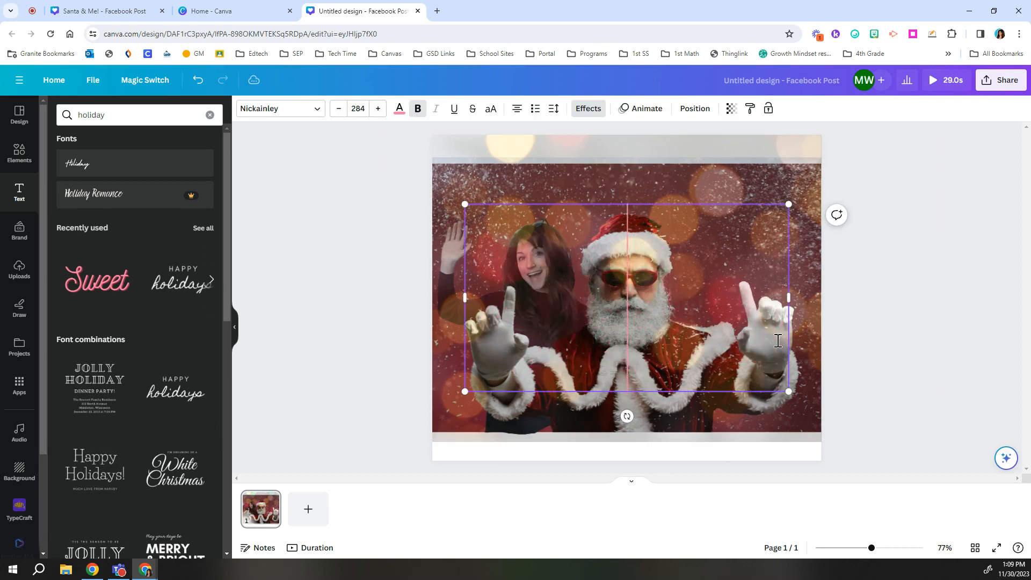
type("BFFS")
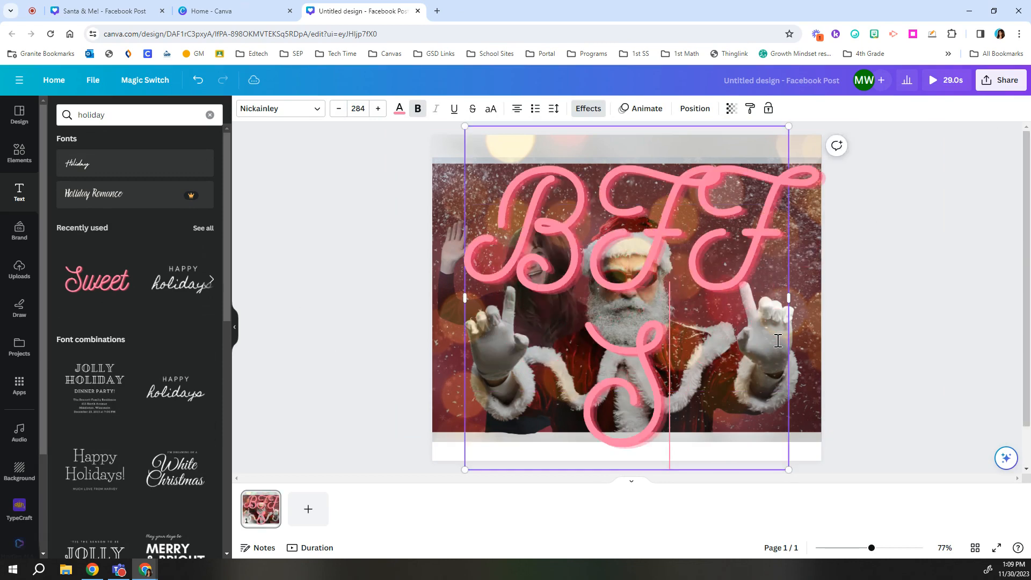
key("BackSpace")
type("s")
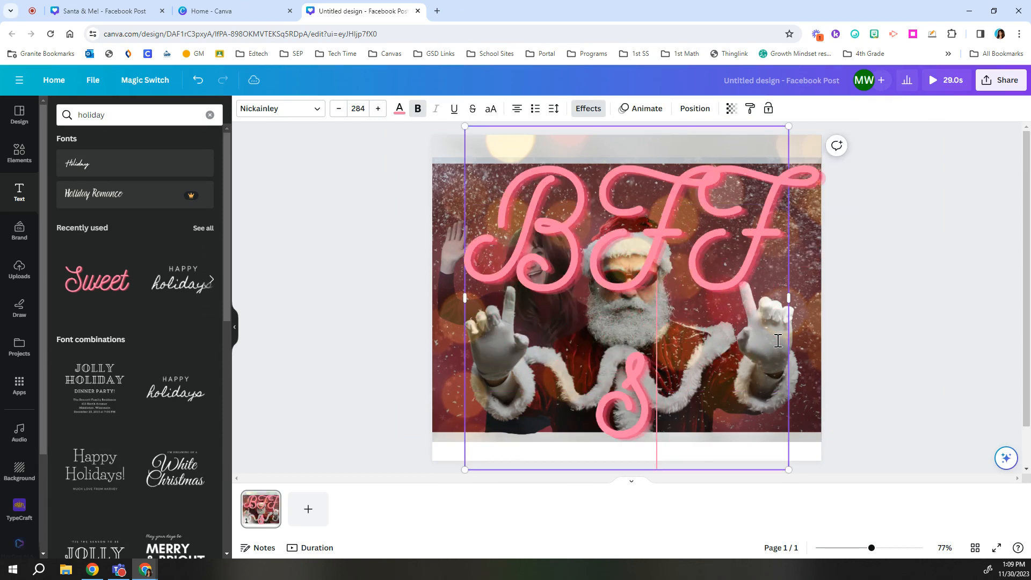
Step: Extend the pink lettering so that it reads "BFFs 4 Ever!"
type("$")
key("BackSpace")
type("4")
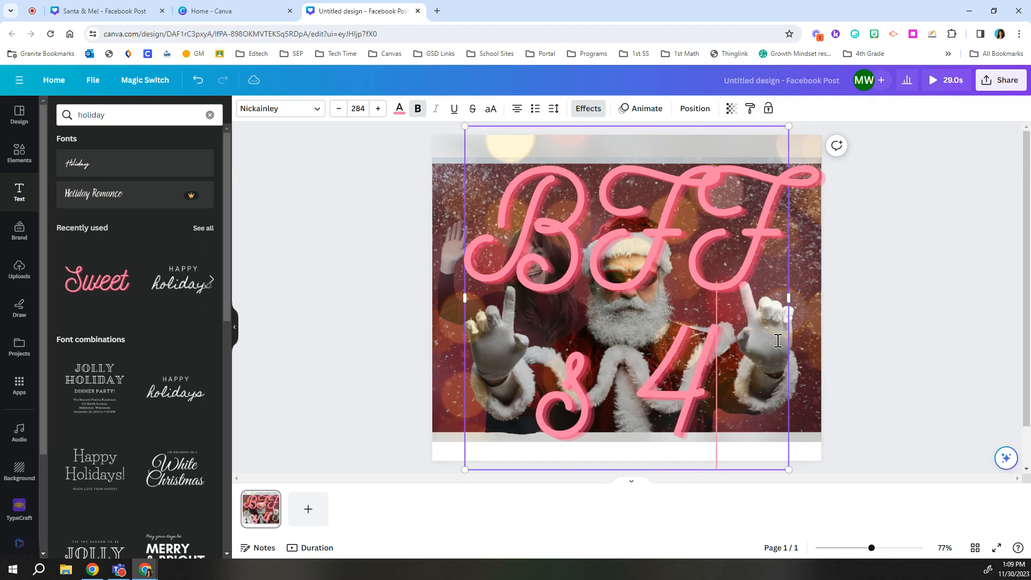
type(" Ever")
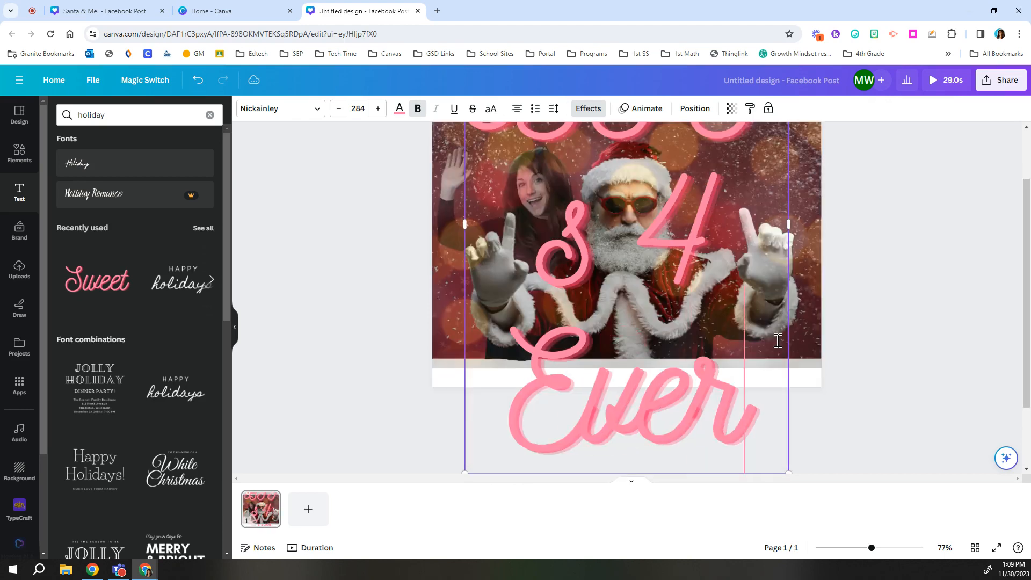
type("!")
scroll(807, 449, "down", 1)
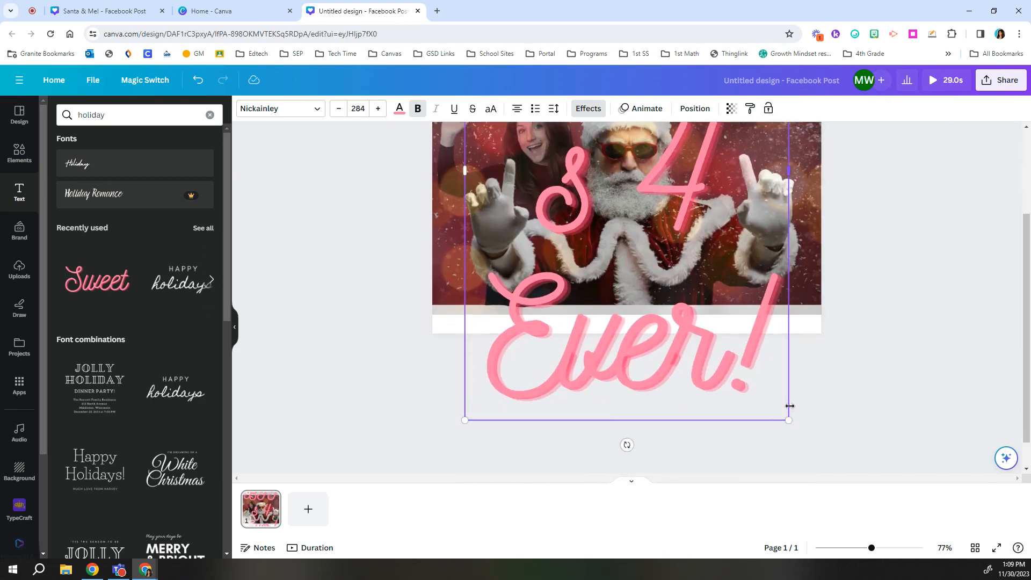
Step: Shrink the "BFFs 4 Ever!" lettering to size 76.1 and fit it on two lines beside Santa's hat, above his raised finger
left_click_drag(633, 182, 636, 185)
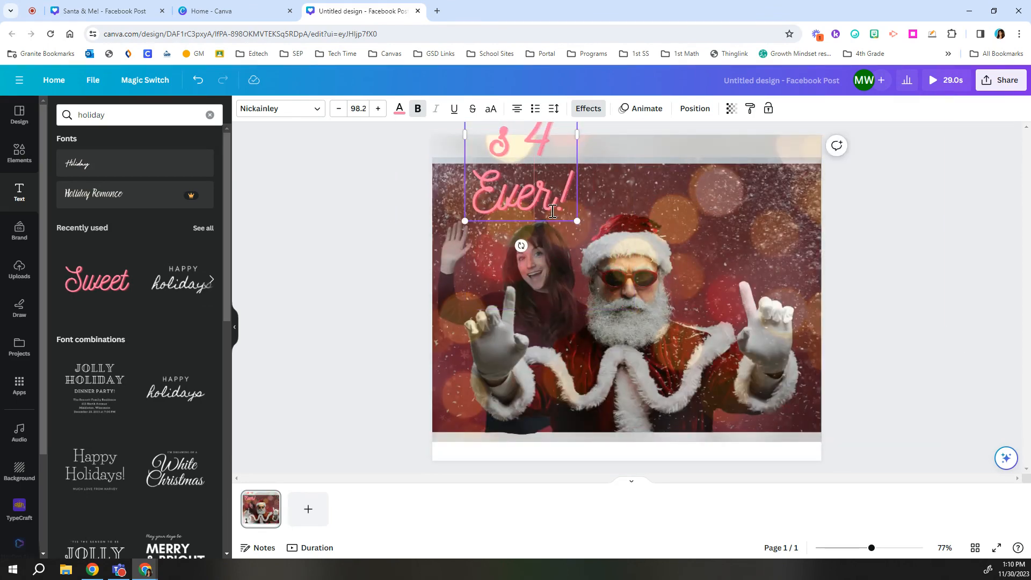
left_click(944, 278)
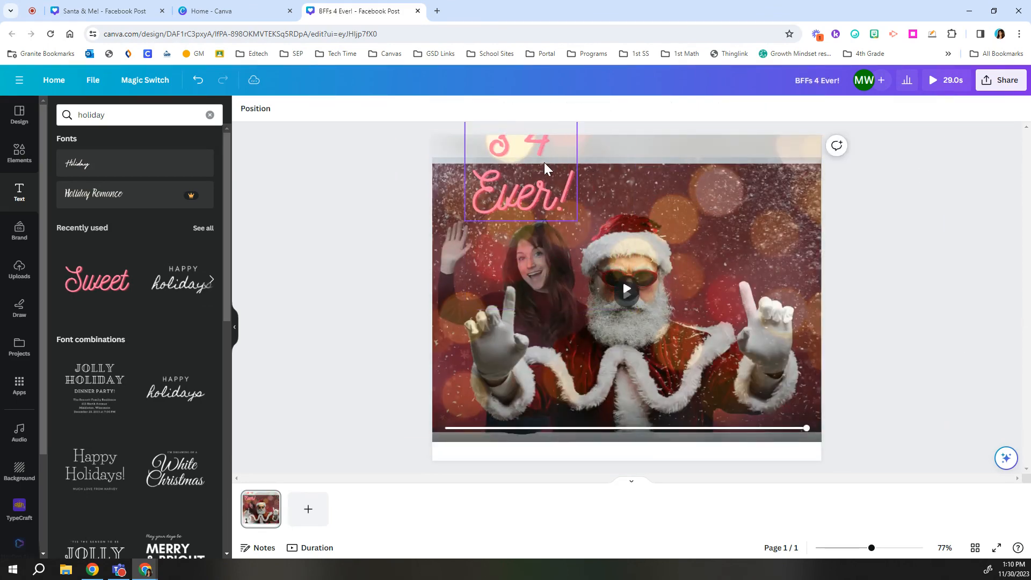
left_click_drag(544, 162, 761, 291)
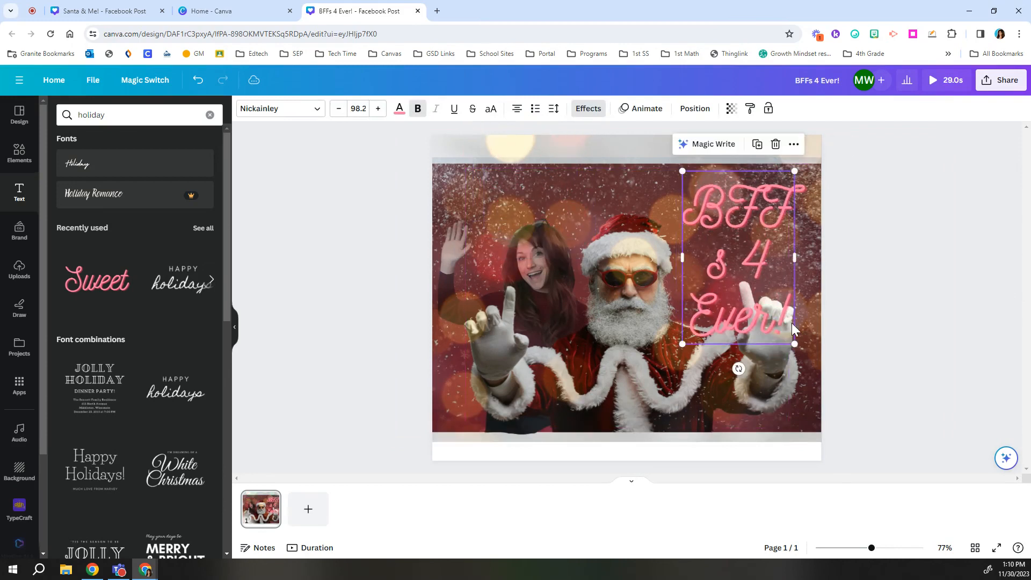
left_click_drag(817, 254, 830, 260)
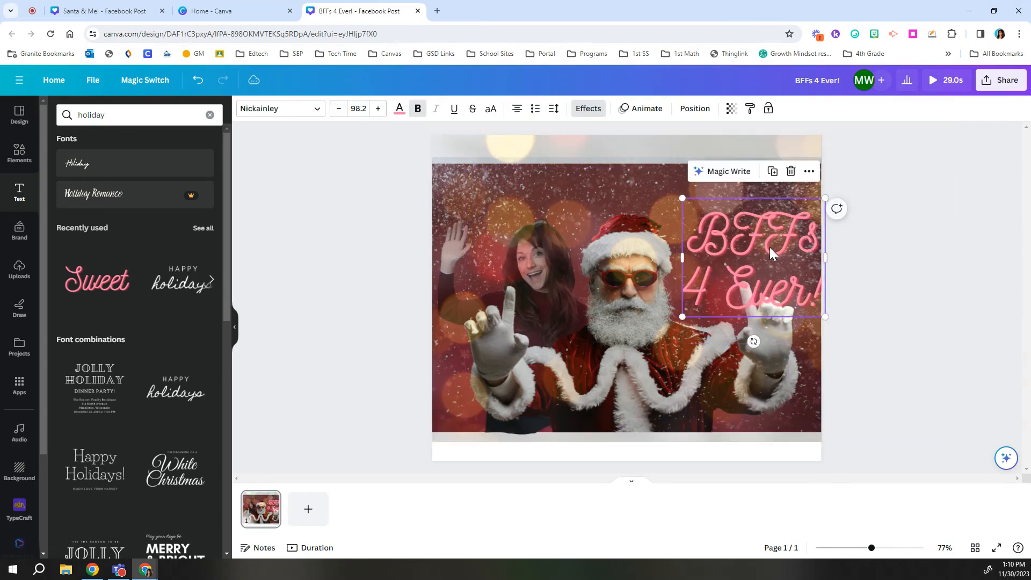
left_click_drag(774, 220, 766, 216)
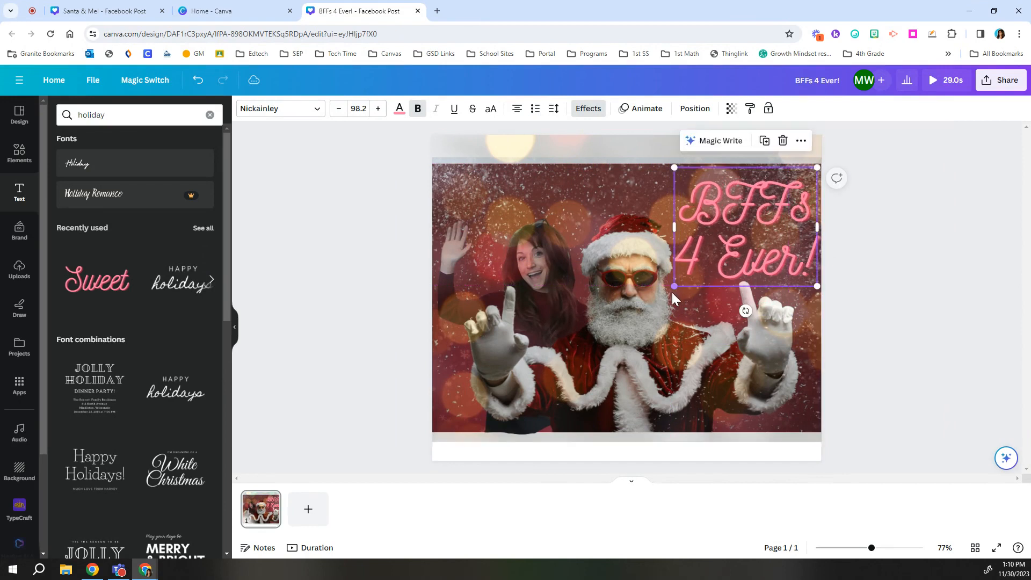
left_click_drag(673, 292, 723, 259)
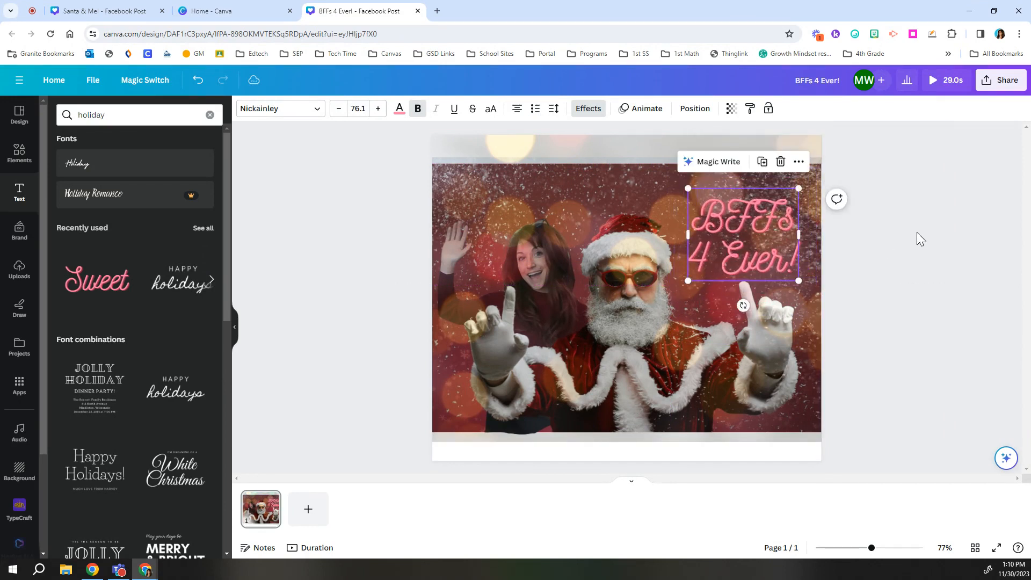
left_click(917, 232)
Step: Apply the Burst text animation to the lettering and the Party animation to the whole page
left_click(769, 235)
left_click(643, 110)
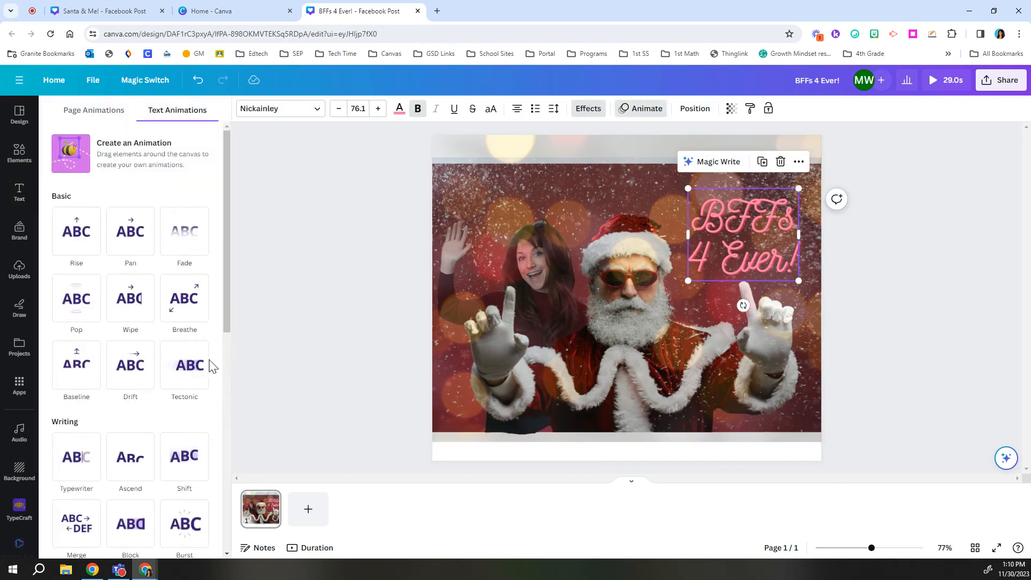
left_click(199, 524)
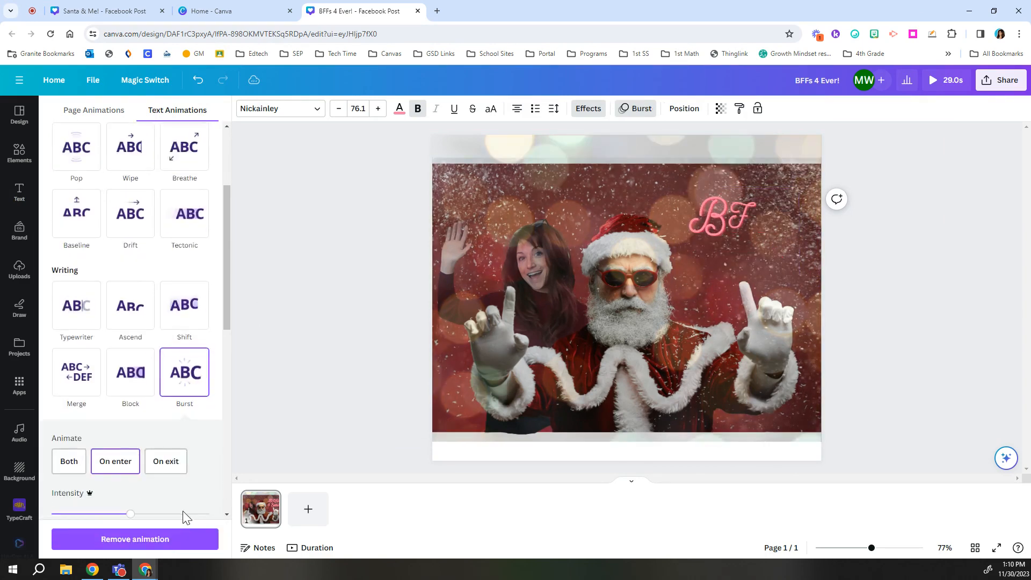
scroll(185, 269, "up", 4)
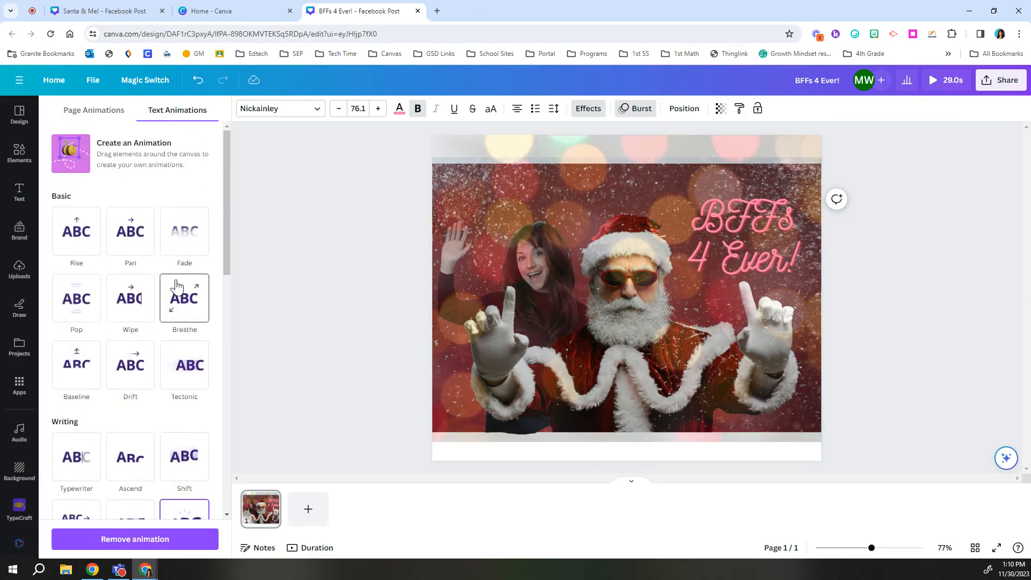
left_click(102, 111)
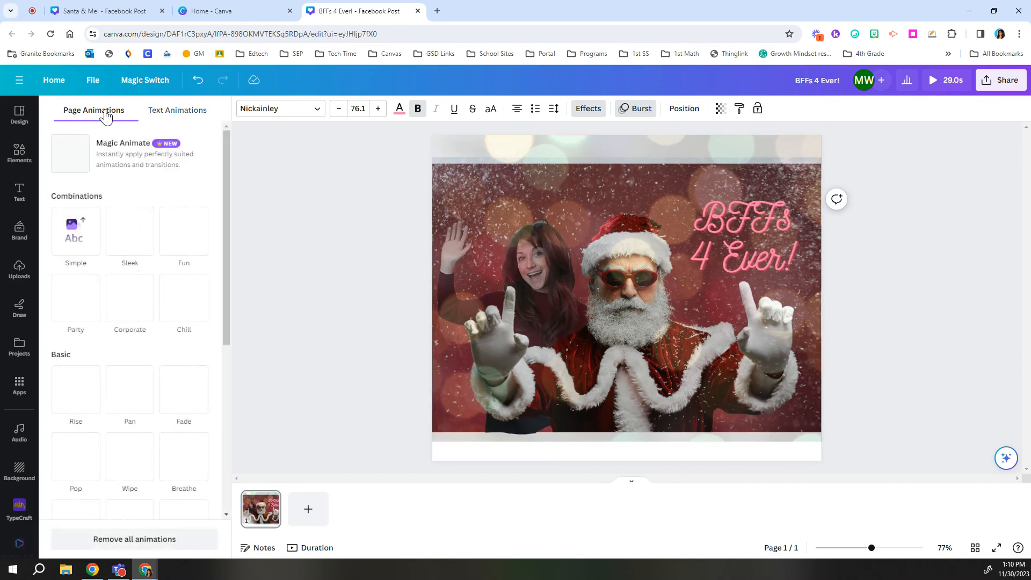
left_click(61, 309)
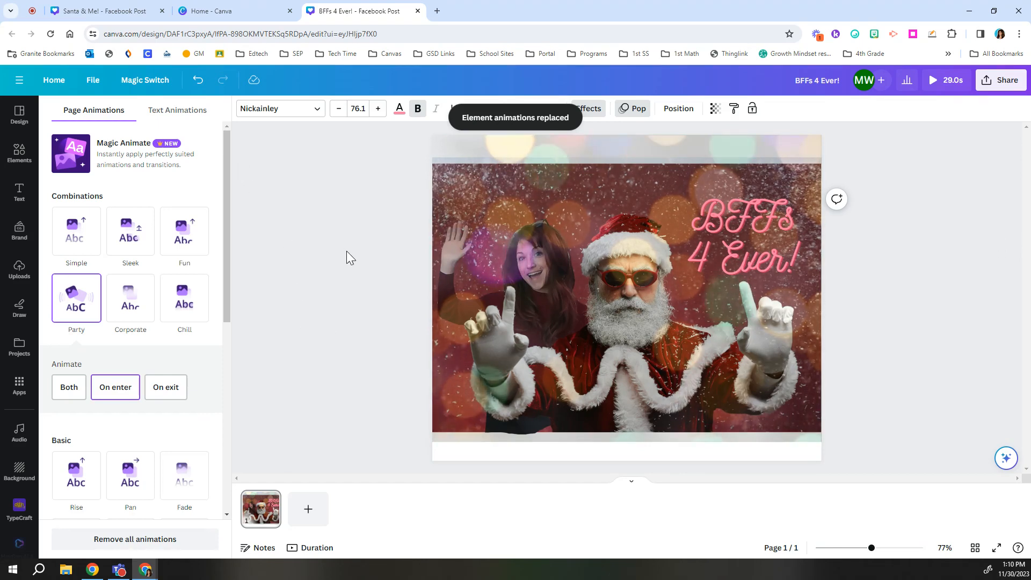
Step: Search the elements for holiday music and browse the audio tracks, leaving nothing selected on the page
left_click(19, 154)
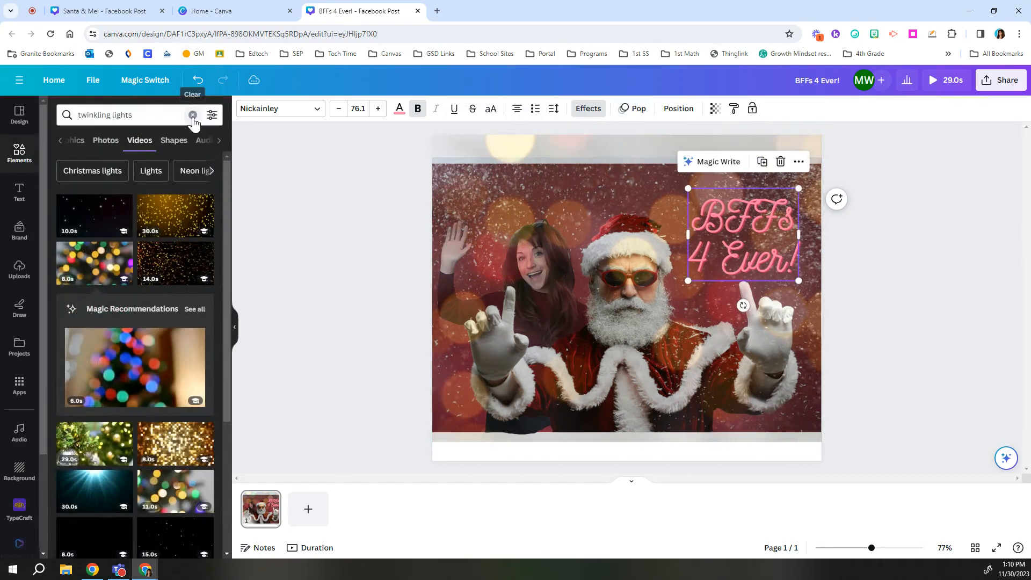
left_click(192, 115)
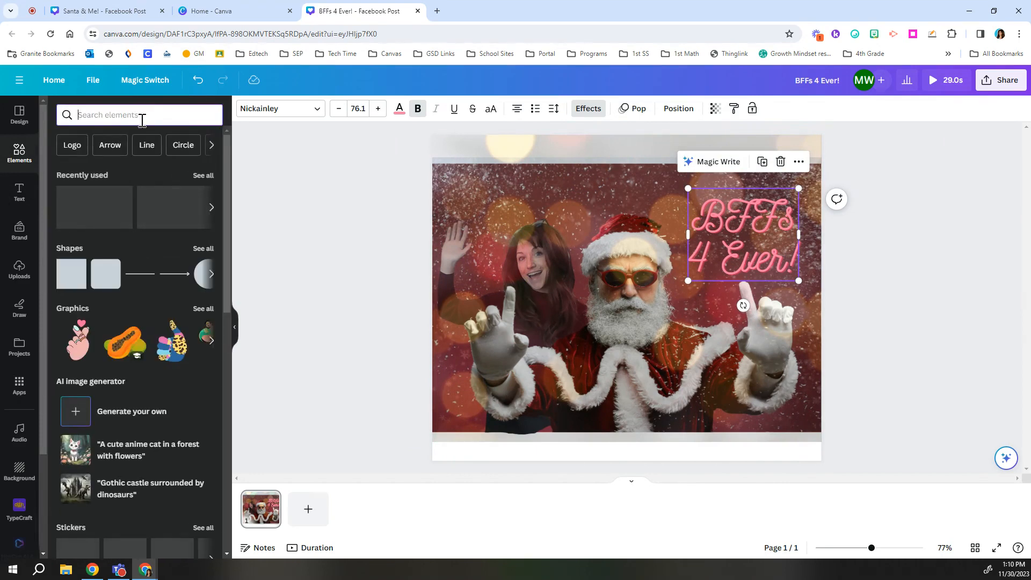
type("holid")
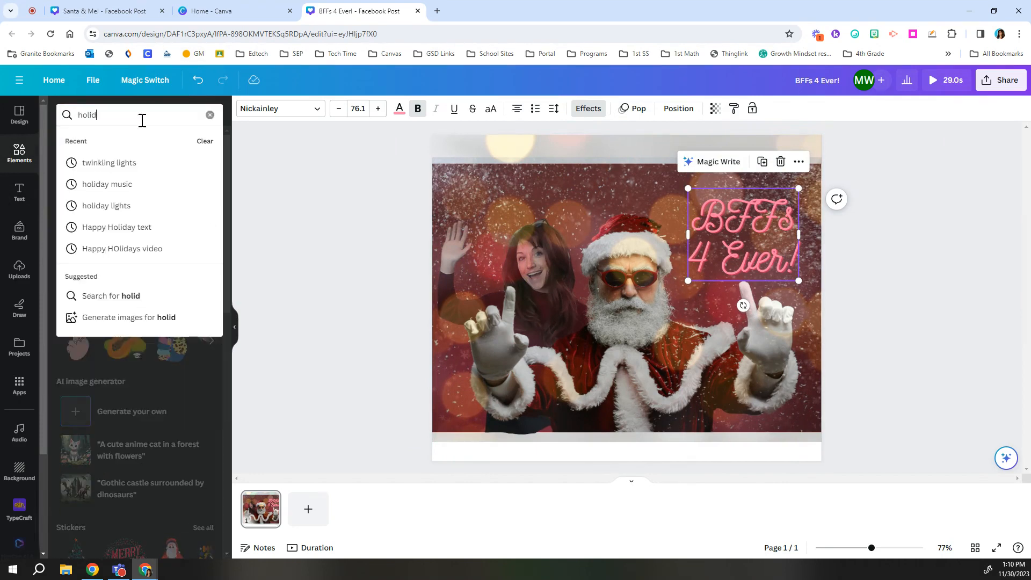
type("ay")
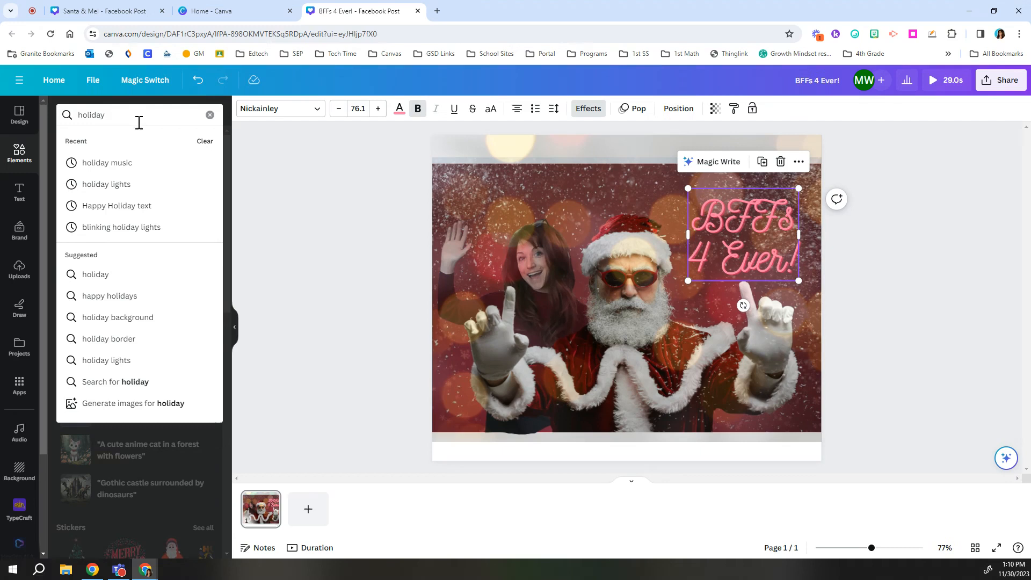
left_click(119, 163)
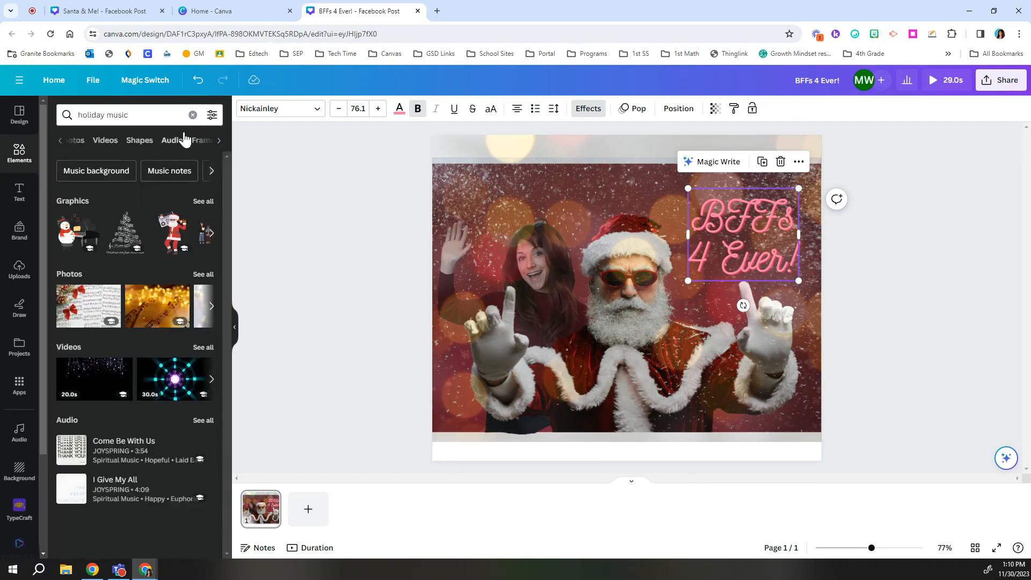
left_click(171, 140)
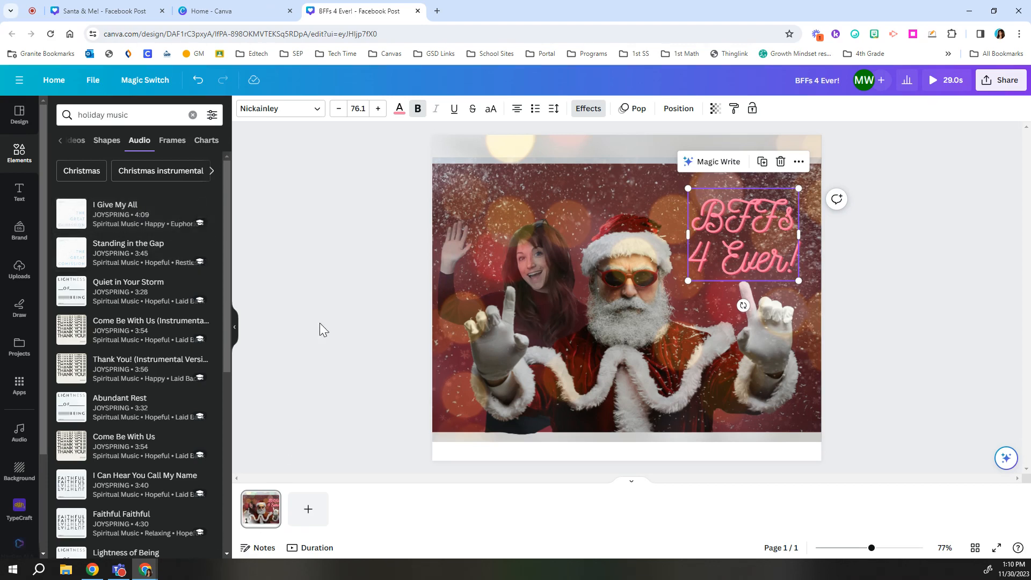
left_click(478, 199)
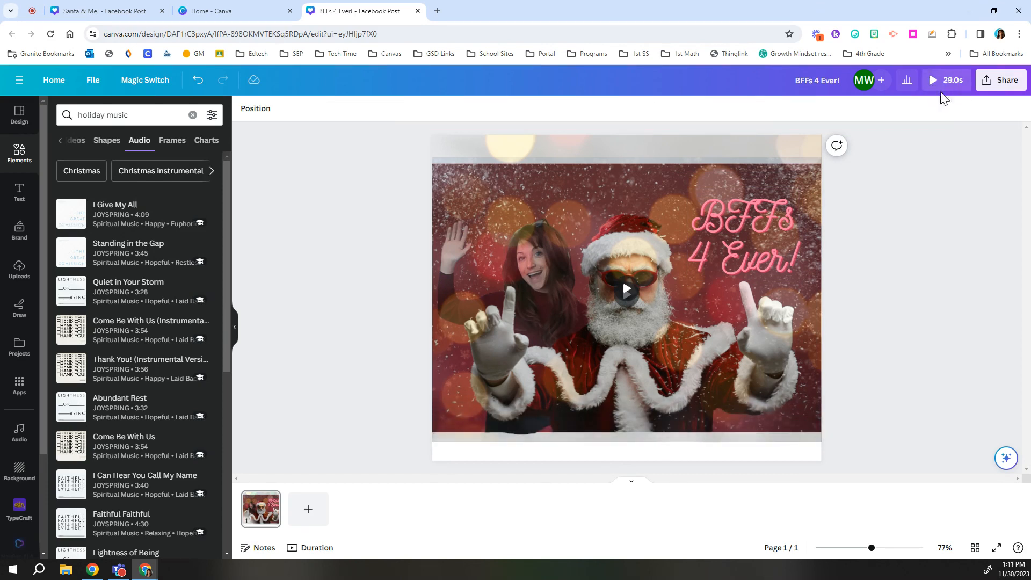
Step: Find the falling-snow video in the layer list and trim it to 8.6 seconds
left_click(482, 188)
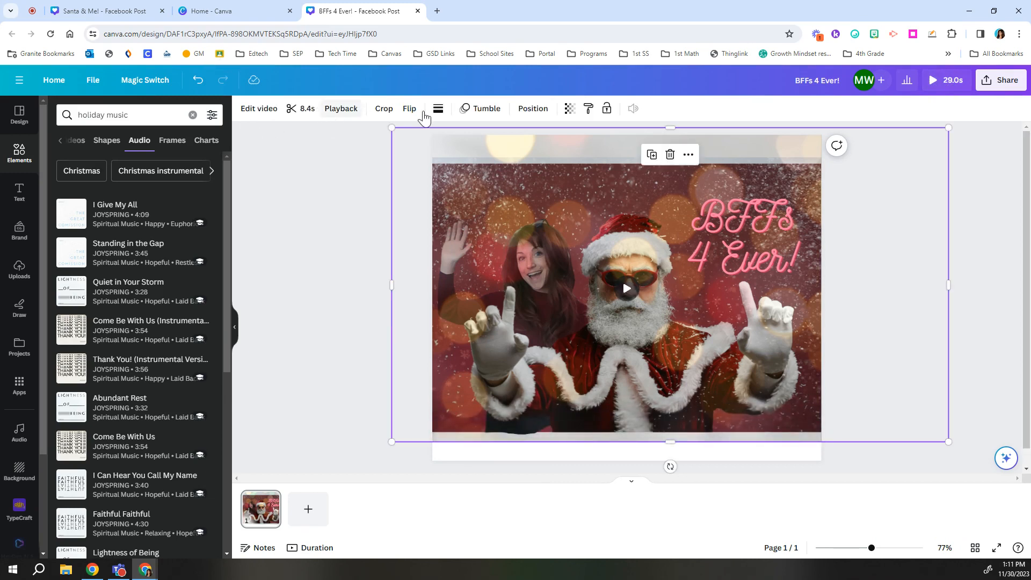
left_click(533, 109)
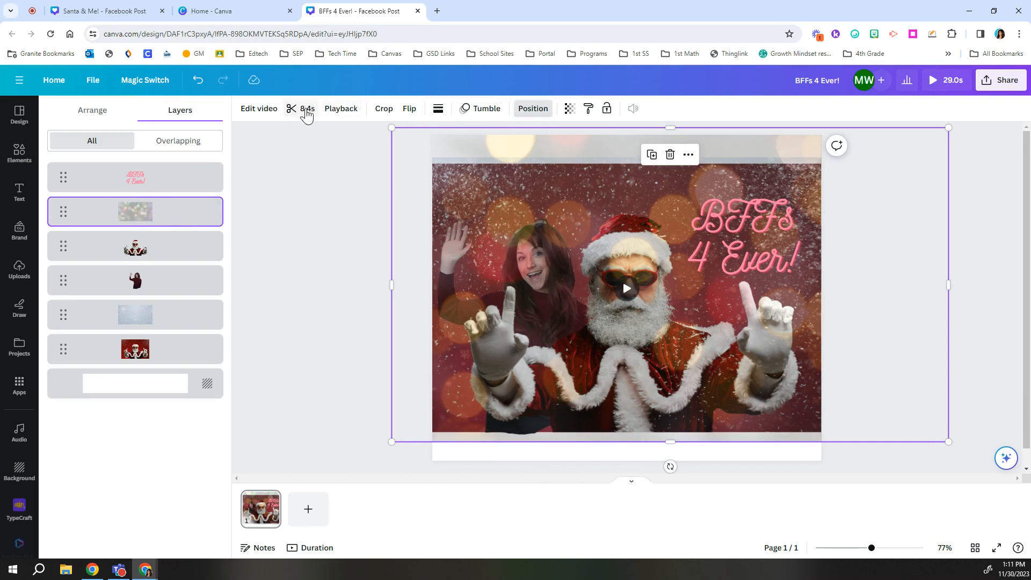
left_click(182, 319)
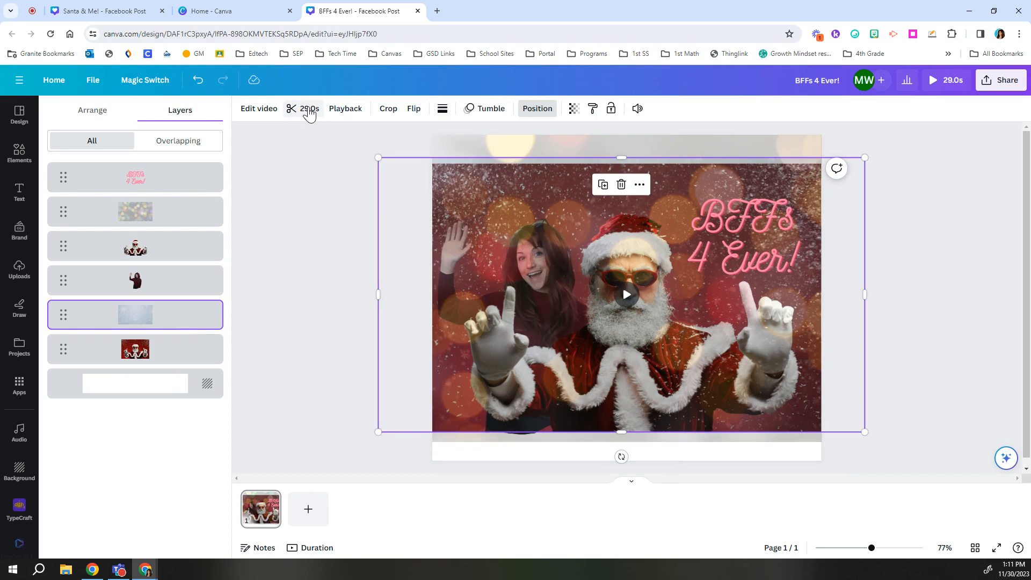
left_click(309, 110)
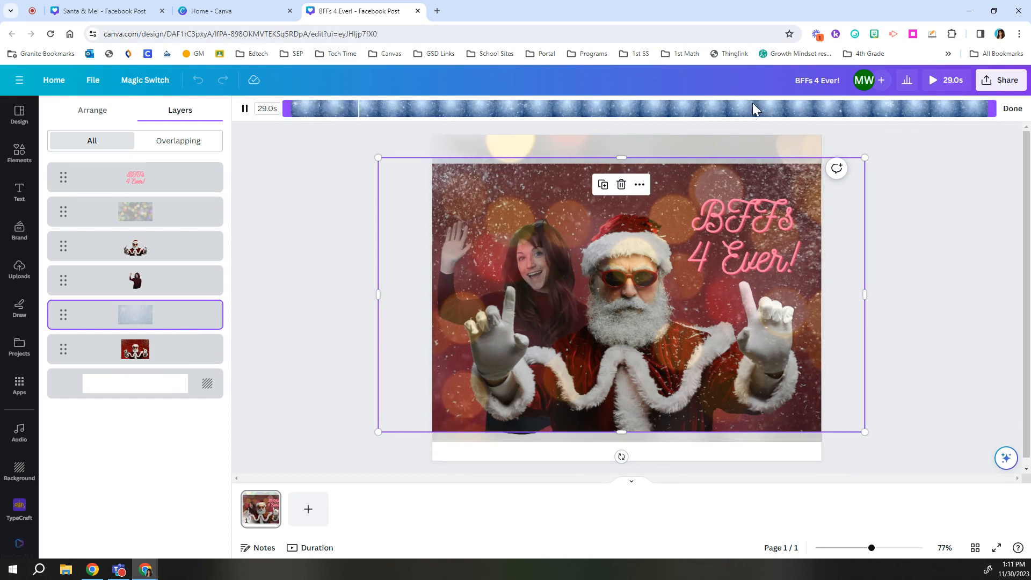
left_click_drag(802, 108, 494, 100)
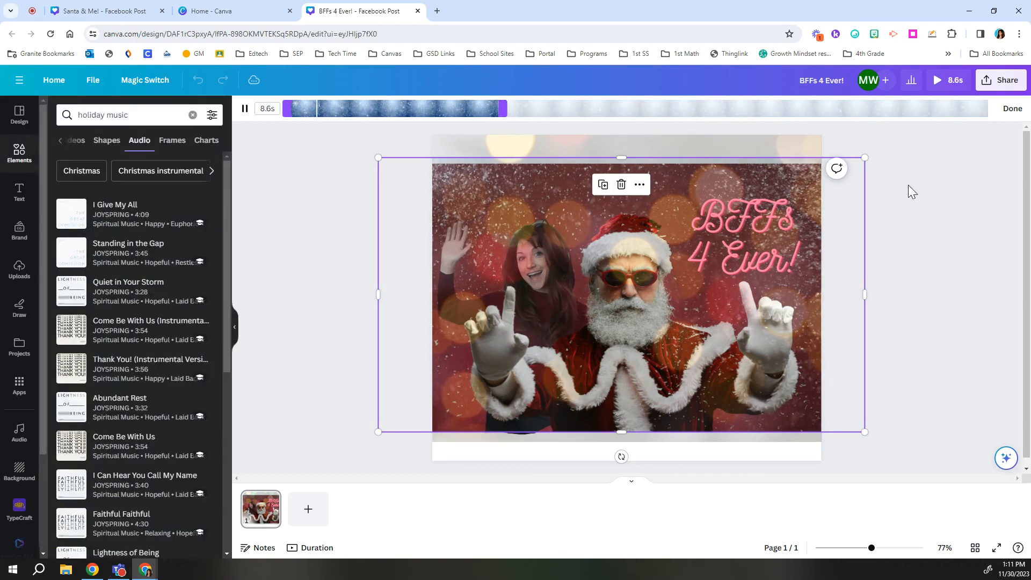
Step: Play the finished animated post in the full preview
left_click(936, 85)
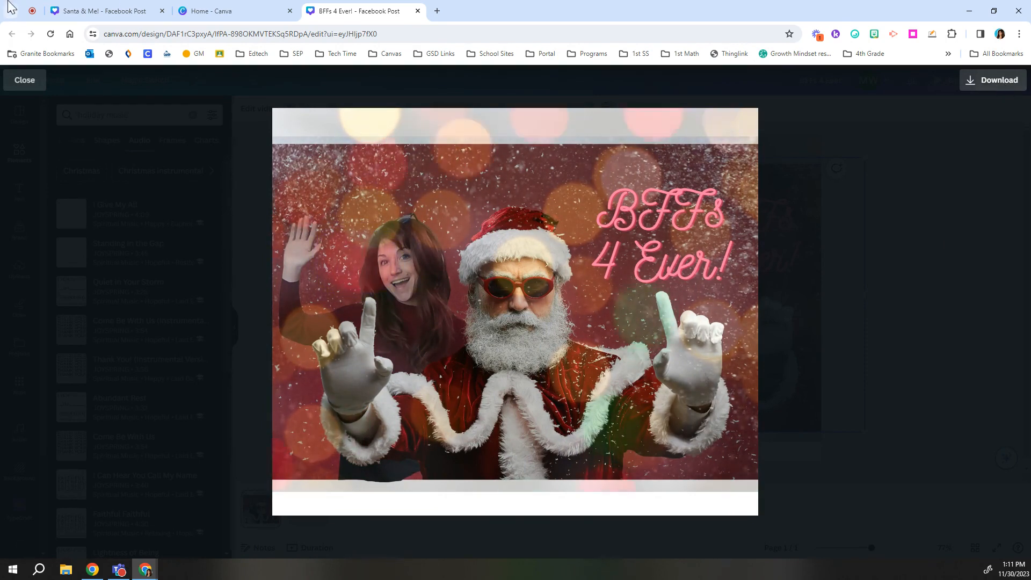
left_click(27, 17)
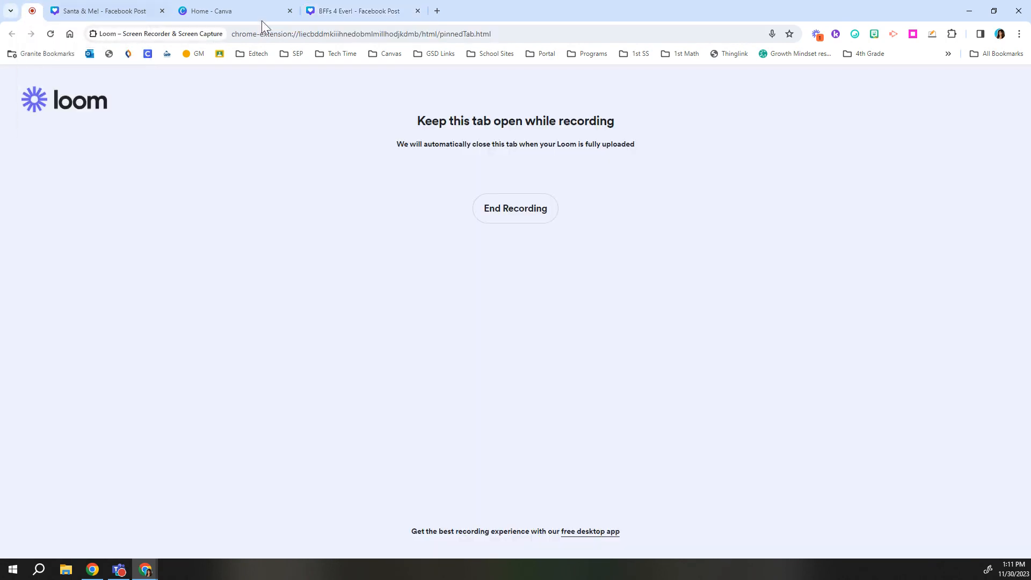